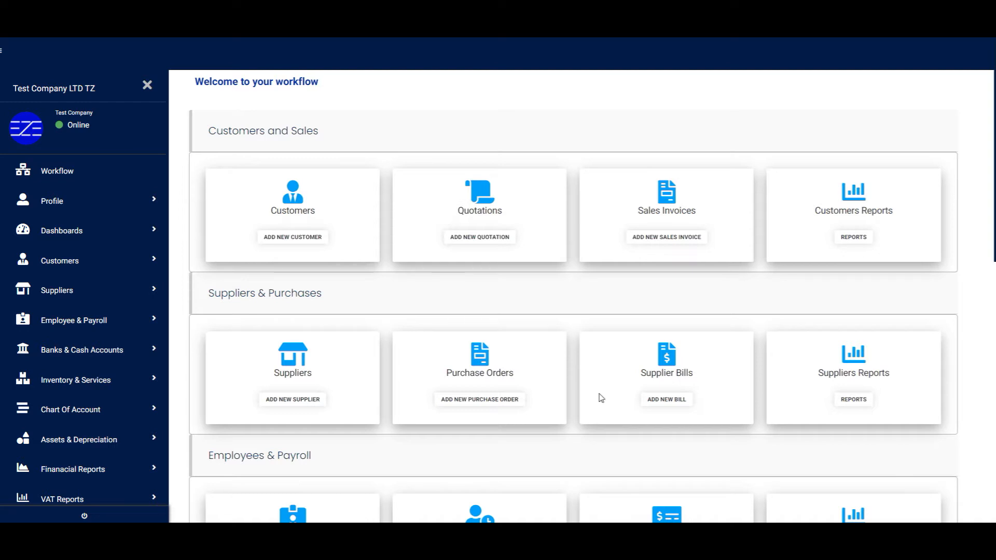
Step: Expand the Employee & Payroll section in the dashboard sidebar
{"action": "left_click", "coordinate": [120, 321]}
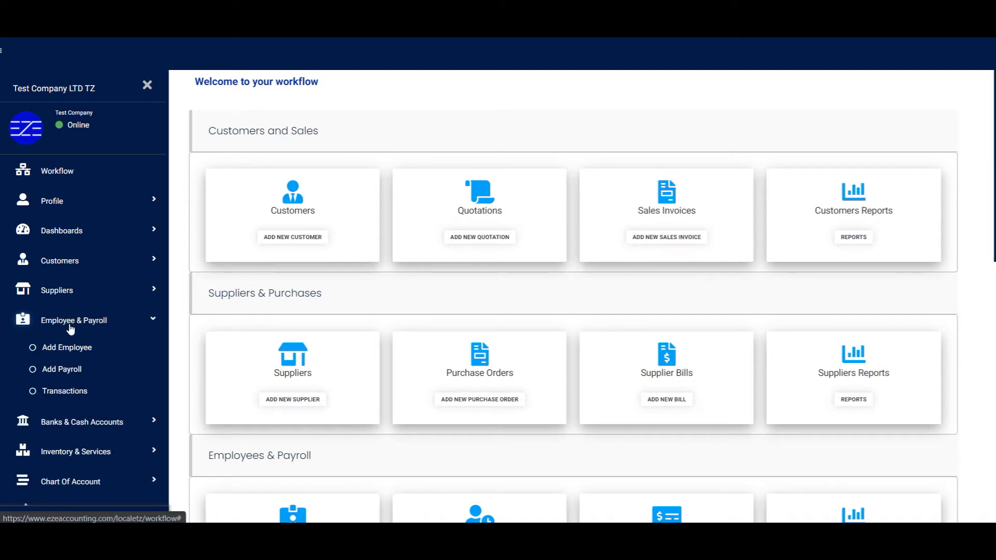
Step: Start a new employee and enter their first name, last name, phone and ID card number
{"action": "left_click", "coordinate": [73, 397]}
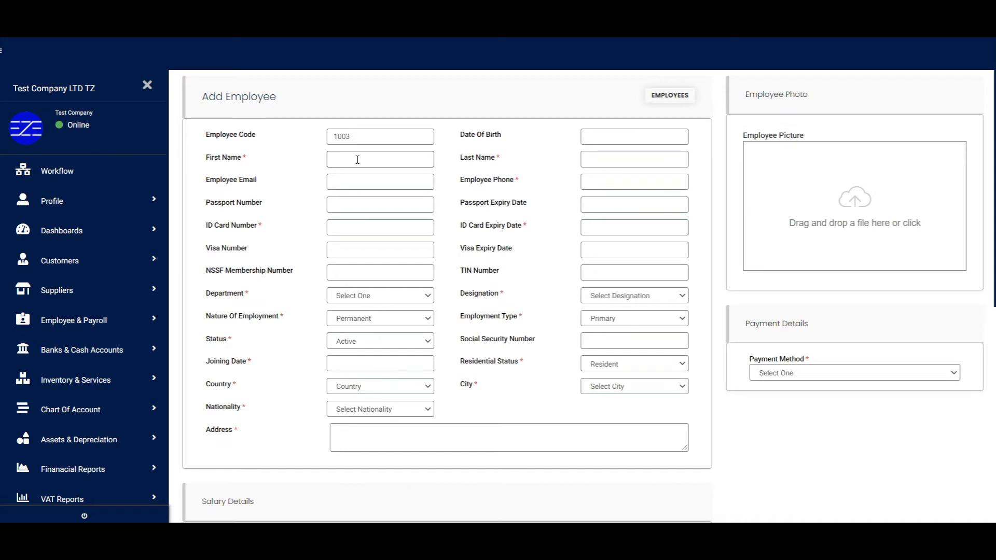
{"action": "key", "text": "Tab"}
{"action": "key", "text": "Tab"}
{"action": "key", "text": "Tab"}
{"action": "key", "text": "Tab"}
{"action": "key", "text": "Tab"}
{"action": "key", "text": "Tab"}
{"action": "type", "text": "12345688"}
{"action": "key", "text": "Tab"}
Step: Set ID expiry 21-07-2022, Sales Department, designation Sales, status Active, joining 01-09-2021
{"action": "left_click", "coordinate": [694, 250]}
{"action": "left_click", "coordinate": [662, 339]}
{"action": "left_click", "coordinate": [379, 295]}
{"action": "left_click", "coordinate": [634, 295]}
{"action": "left_click", "coordinate": [606, 314]}
{"action": "left_click", "coordinate": [402, 321]}
{"action": "left_click", "coordinate": [644, 320]}
{"action": "left_click", "coordinate": [645, 331]}
{"action": "left_click", "coordinate": [413, 342]}
{"action": "left_click", "coordinate": [355, 356]}
{"action": "left_click", "coordinate": [386, 364]}
{"action": "left_click", "coordinate": [335, 216]}
Step: Set residential status Resident, country Tanzania, city Dar es Salaam, and nationality
{"action": "left_click", "coordinate": [389, 250]}
{"action": "left_click", "coordinate": [604, 364]}
{"action": "left_click", "coordinate": [604, 376]}
{"action": "left_click", "coordinate": [409, 389]}
{"action": "type", "text": "intan"}
{"action": "key", "text": "Return"}
{"action": "left_click", "coordinate": [658, 390]}
{"action": "type", "text": "d"}
{"action": "left_click", "coordinate": [395, 408]}
{"action": "type", "text": "in"}
{"action": "left_click", "coordinate": [385, 431]}
{"action": "type", "text": "Dar Es Salaam"}
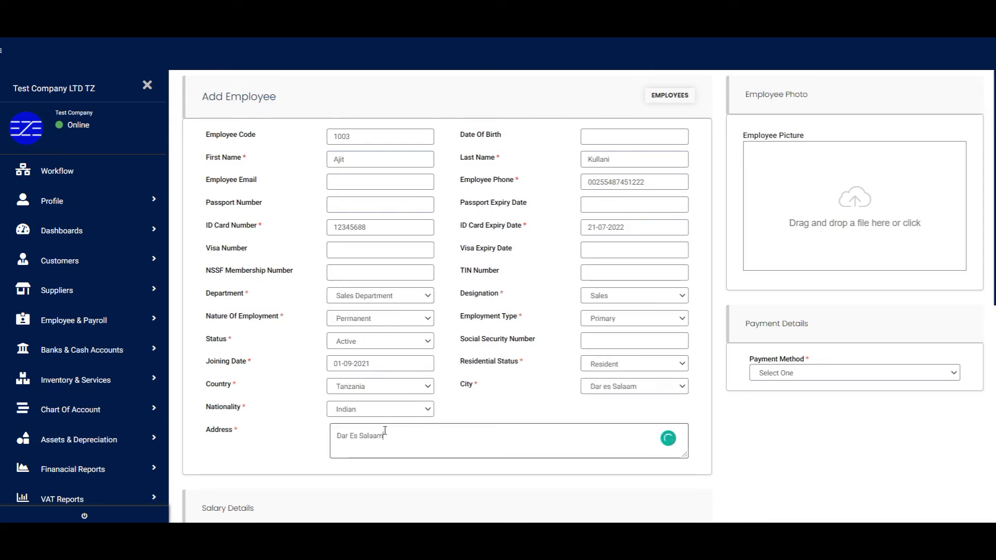
Step: Enter basic salary 280,000 with further salary fields 52,000 and 15,000, and submit
{"action": "scroll", "coordinate": [385, 430], "scroll_direction": "down", "scroll_amount": 6}
{"action": "left_click", "coordinate": [379, 218]}
{"action": "type", "text": "280000"}
{"action": "key", "text": "Tab"}
{"action": "type", "text": "52000"}
{"action": "key", "text": "Tab"}
{"action": "type", "text": "15000"}
{"action": "key", "text": "Tab"}
{"action": "key", "text": "Tab"}
{"action": "key", "text": "Tab"}
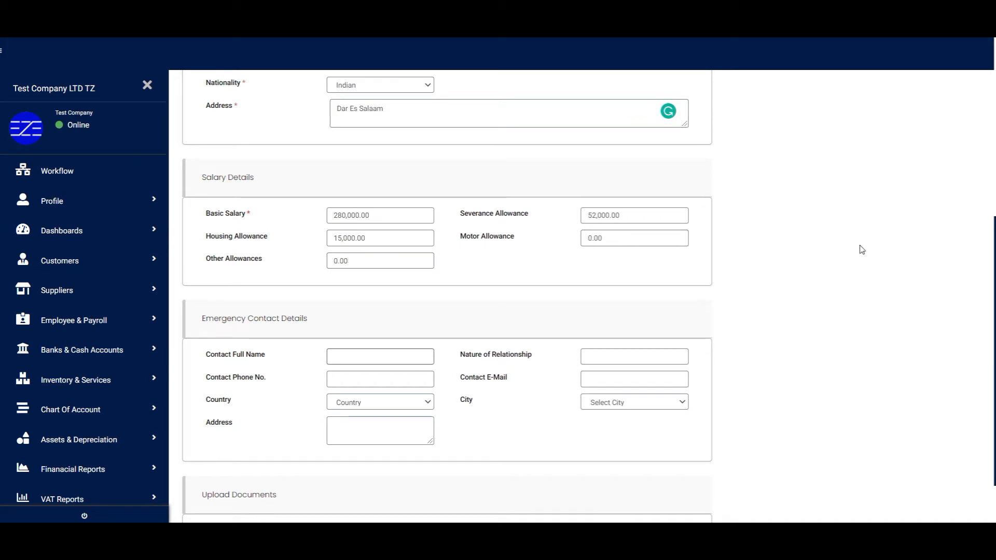
{"action": "scroll", "coordinate": [861, 250], "scroll_direction": "down", "scroll_amount": 2}
{"action": "left_click", "coordinate": [692, 503]}
Step: Choose the employee's payment method, save, and check the new Sales employee in the list
{"action": "left_click", "coordinate": [854, 373]}
{"action": "left_click", "coordinate": [873, 405]}
{"action": "left_click", "coordinate": [861, 373]}
{"action": "left_click", "coordinate": [856, 414]}
{"action": "scroll", "coordinate": [827, 451], "scroll_direction": "down", "scroll_amount": 8}
{"action": "left_click", "coordinate": [691, 506]}
{"action": "left_click_drag", "start_coordinate": [422, 242], "coordinate": [558, 250]}
{"action": "left_click", "coordinate": [558, 251]}
Step: Go from Customers to Sales Operations > Sales Reps. and begin Add Sales Rep
{"action": "left_click", "coordinate": [58, 261]}
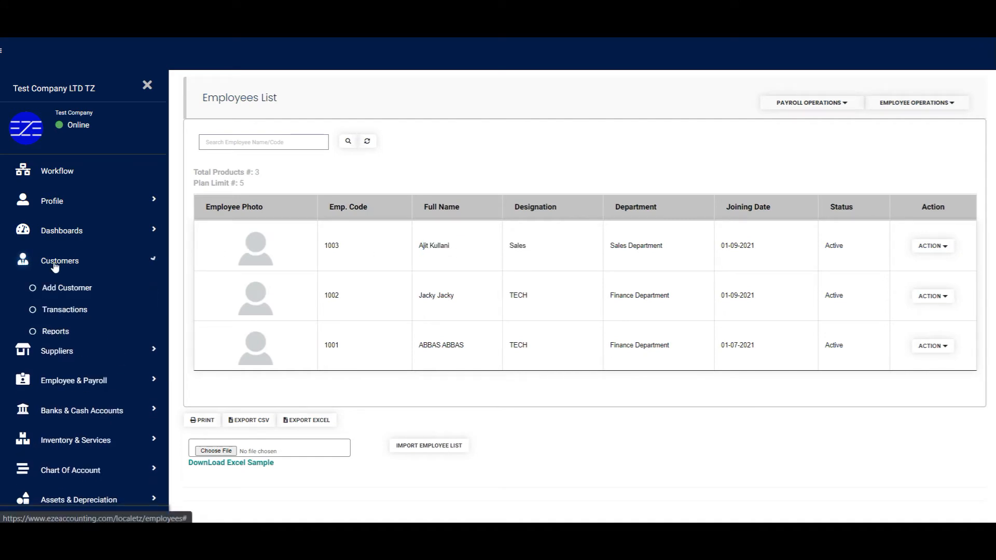
{"action": "left_click", "coordinate": [74, 311]}
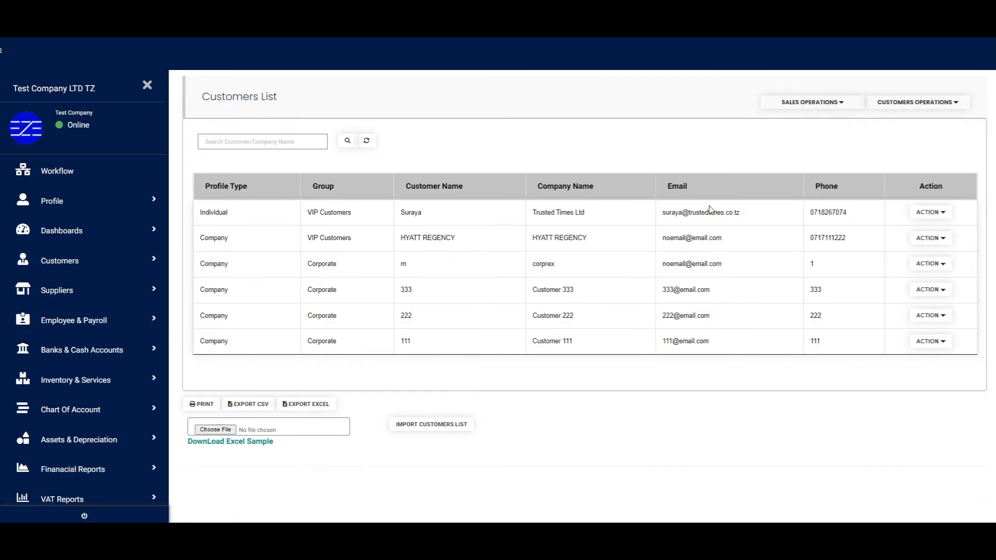
{"action": "left_click", "coordinate": [783, 105]}
{"action": "left_click", "coordinate": [810, 180]}
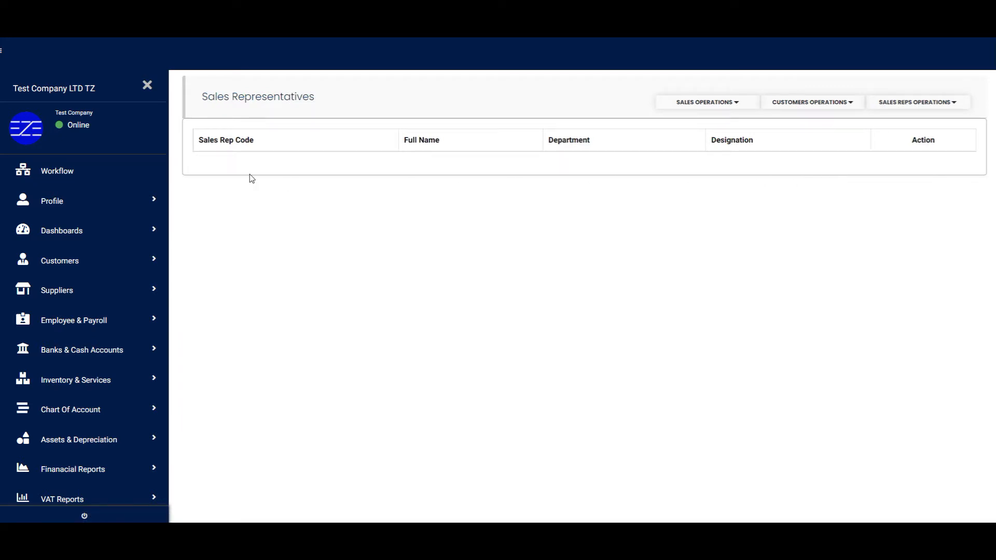
{"action": "left_click", "coordinate": [941, 104]}
{"action": "left_click", "coordinate": [898, 127]}
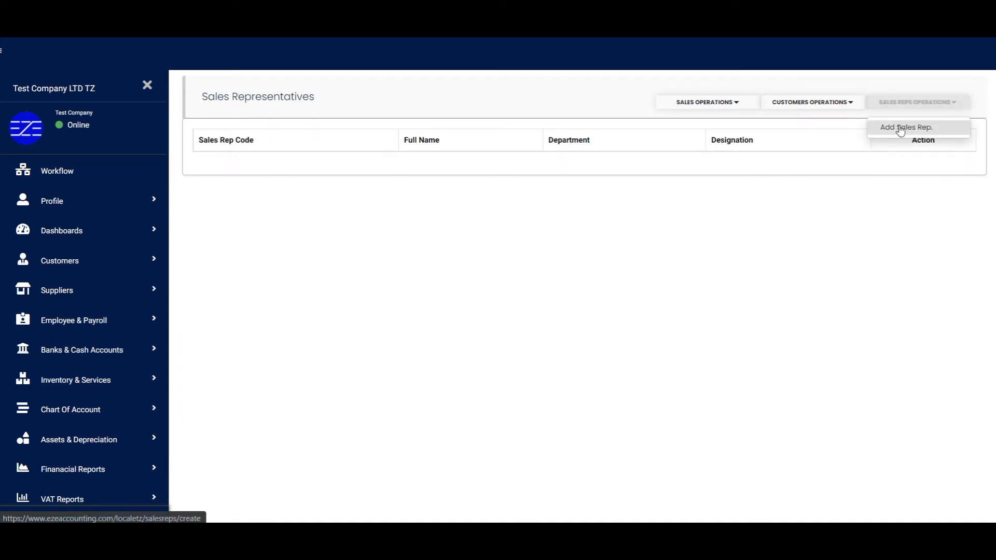
Step: Save the Sales Department employee 1003 as a sales rep and check their empty customer list
{"action": "left_click", "coordinate": [662, 131]}
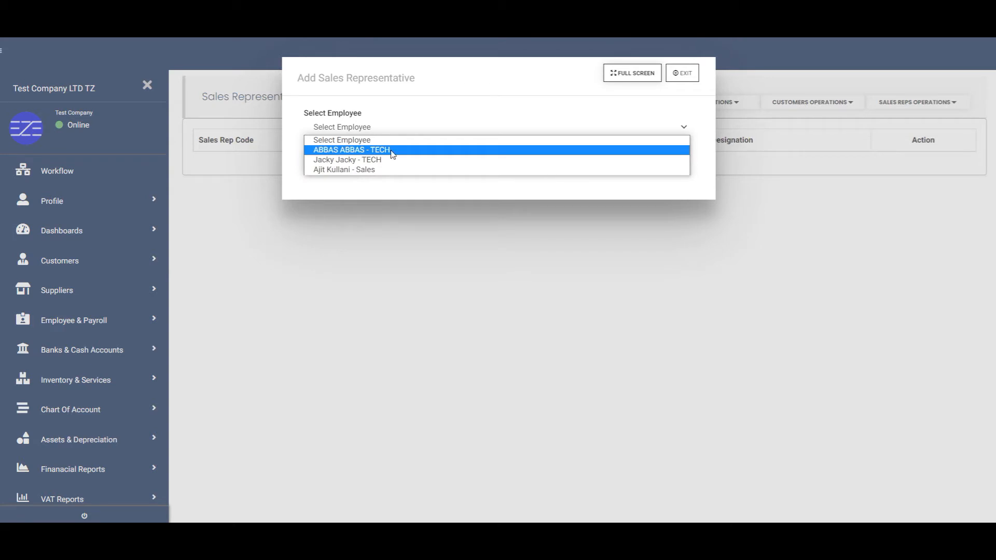
{"action": "left_click", "coordinate": [375, 149]}
{"action": "left_click", "coordinate": [377, 129]}
{"action": "left_click", "coordinate": [346, 171]}
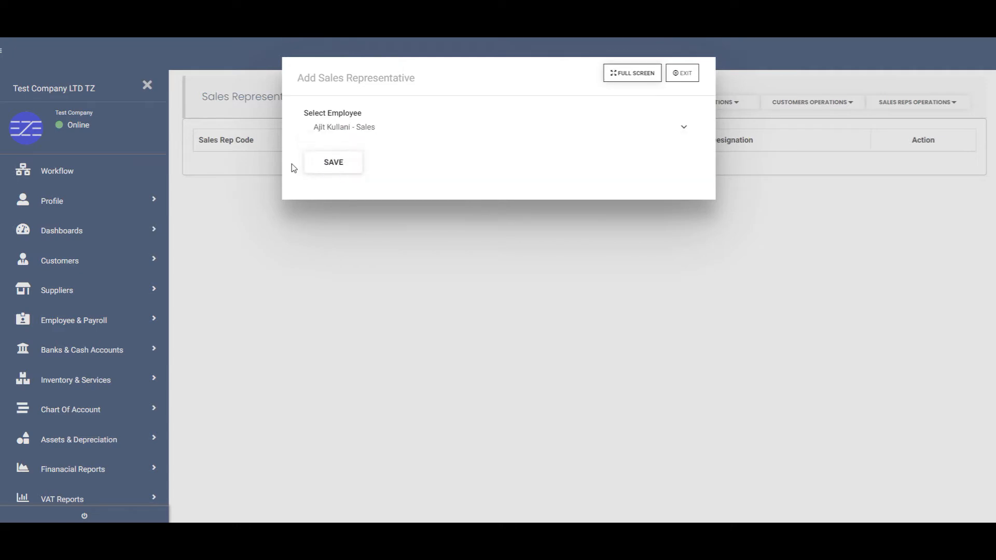
{"action": "left_click", "coordinate": [333, 163]}
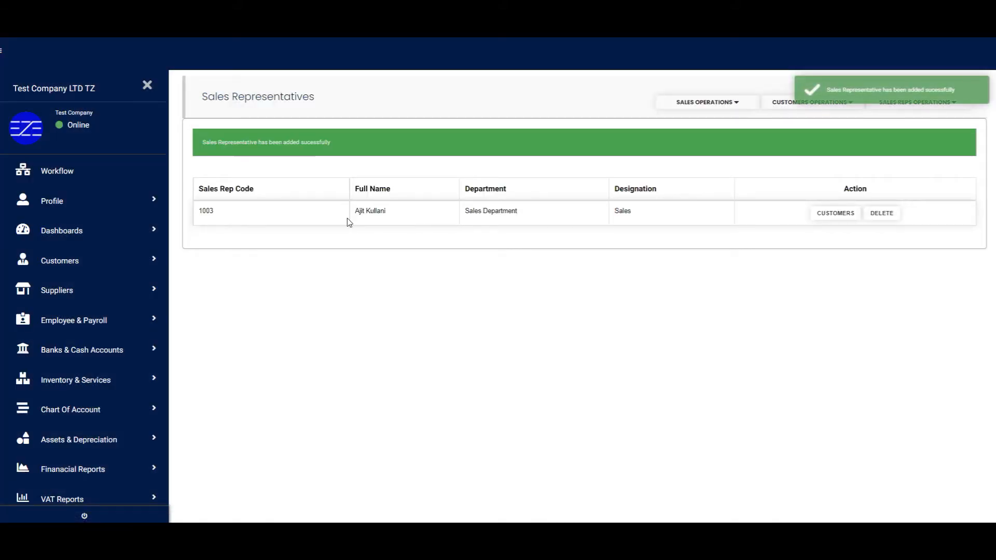
{"action": "left_click", "coordinate": [835, 213]}
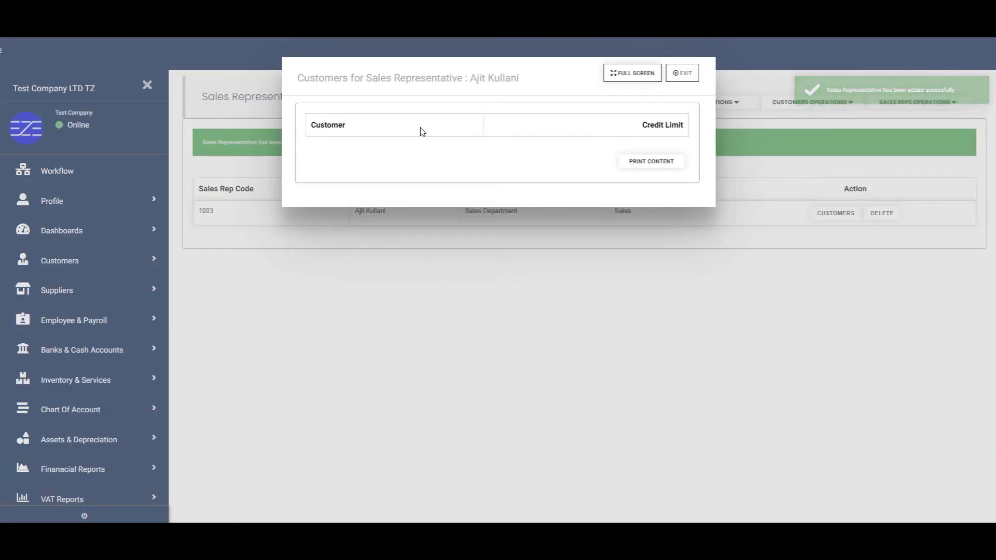
{"action": "left_click", "coordinate": [684, 74]}
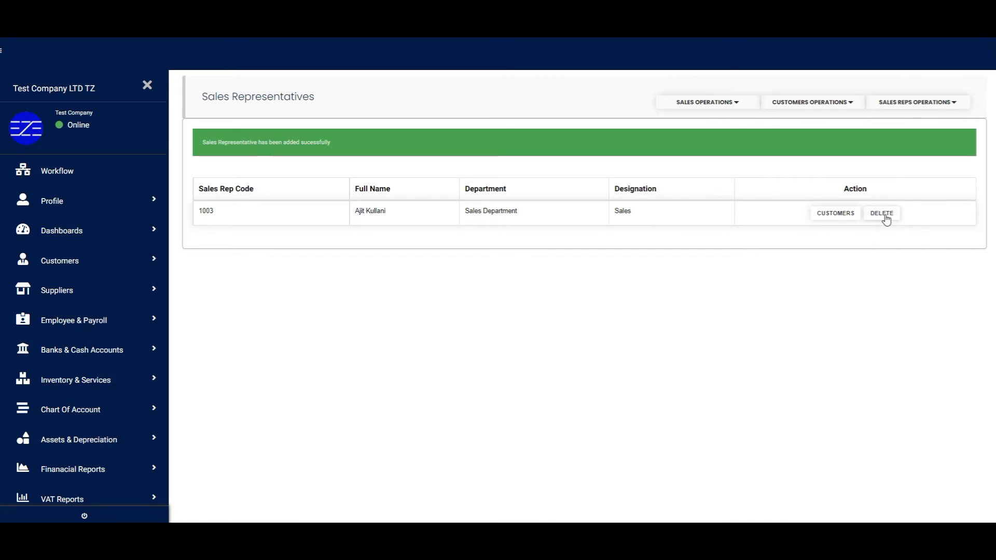
Step: Delete sales representative 1003 from the Sales Representatives list
{"action": "left_click_drag", "start_coordinate": [201, 193], "coordinate": [269, 196]}
{"action": "left_click", "coordinate": [510, 289]}
{"action": "left_click", "coordinate": [882, 218]}
{"action": "left_click", "coordinate": [629, 366]}
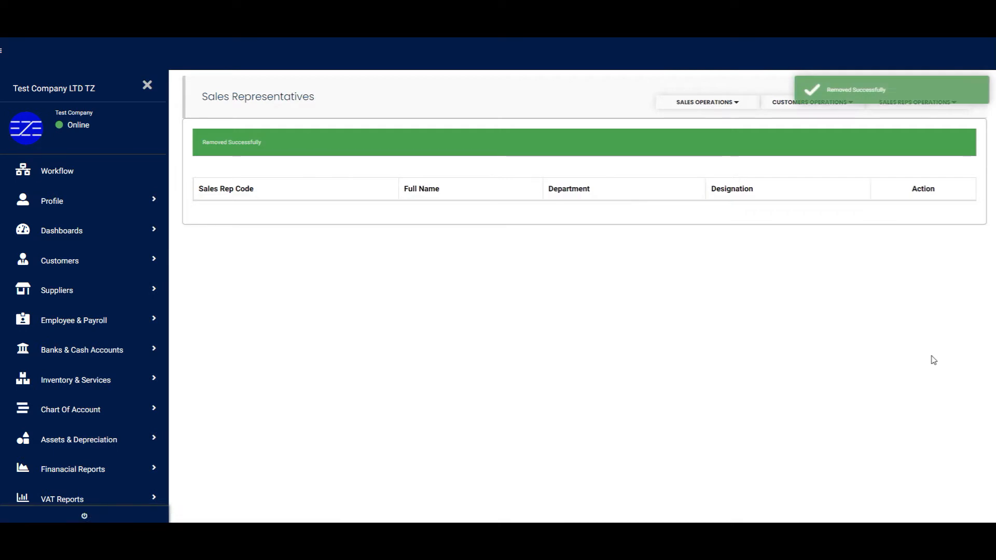
Step: Add the Sales Department employee back as a sales representative and save
{"action": "left_click", "coordinate": [957, 106]}
{"action": "left_click", "coordinate": [905, 127]}
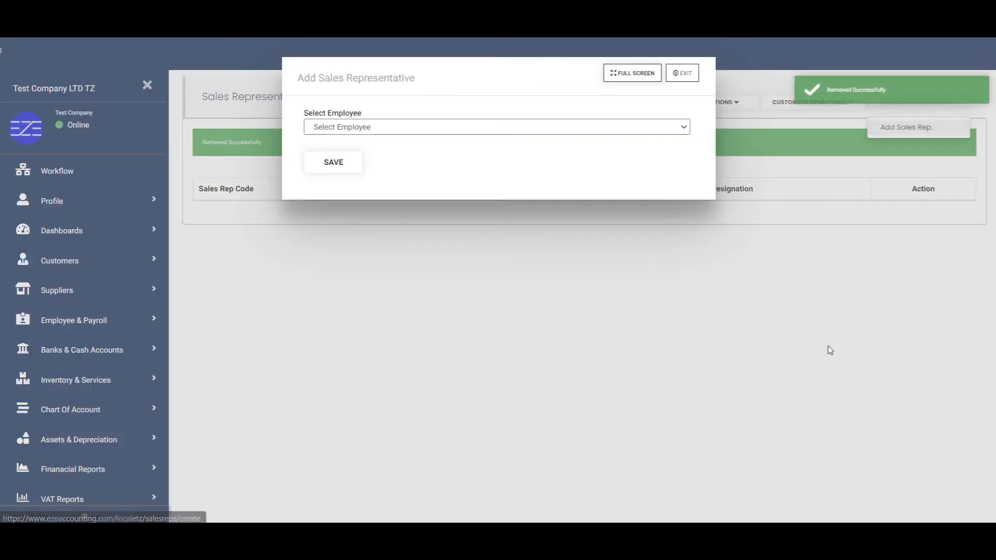
{"action": "left_click", "coordinate": [633, 128]}
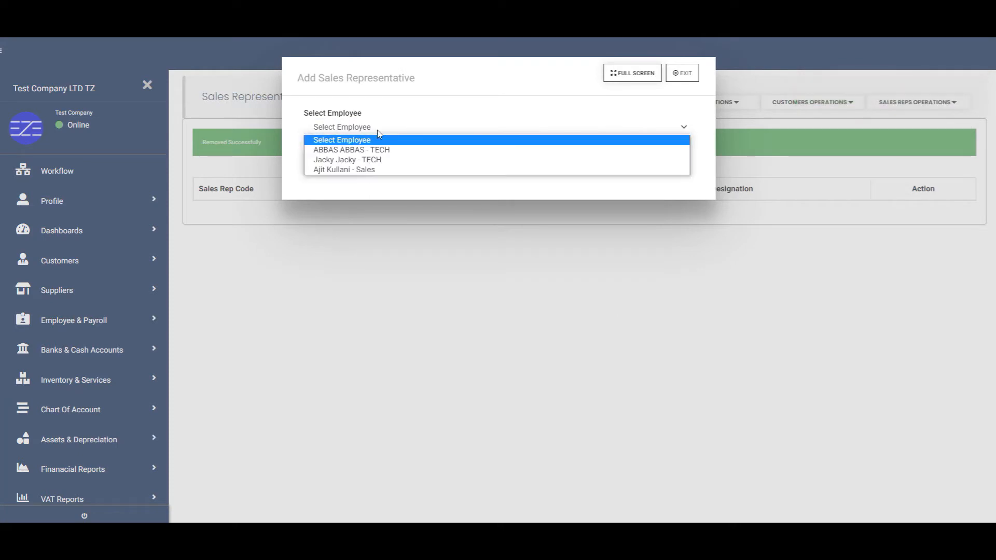
{"action": "left_click", "coordinate": [358, 170]}
{"action": "left_click", "coordinate": [335, 162]}
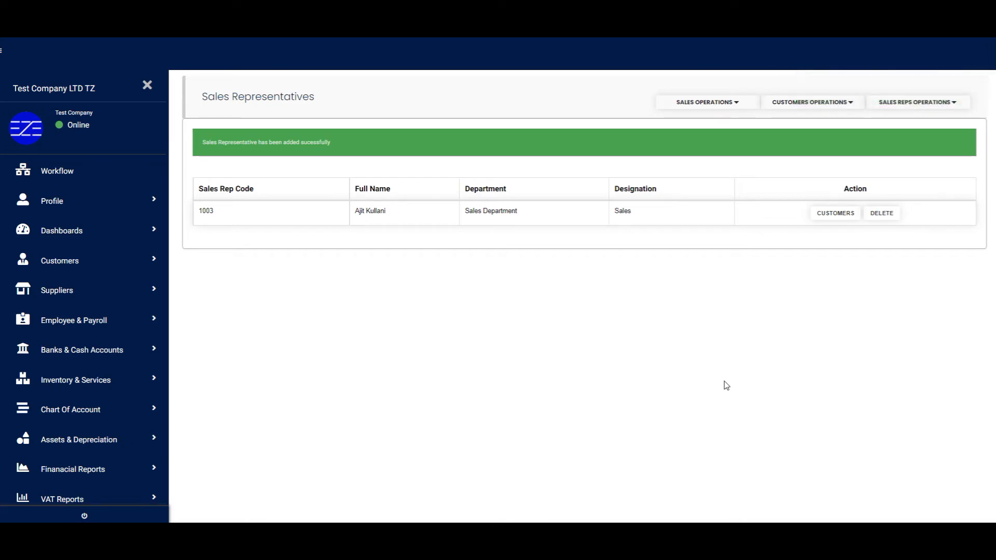
{"action": "left_click", "coordinate": [846, 107]}
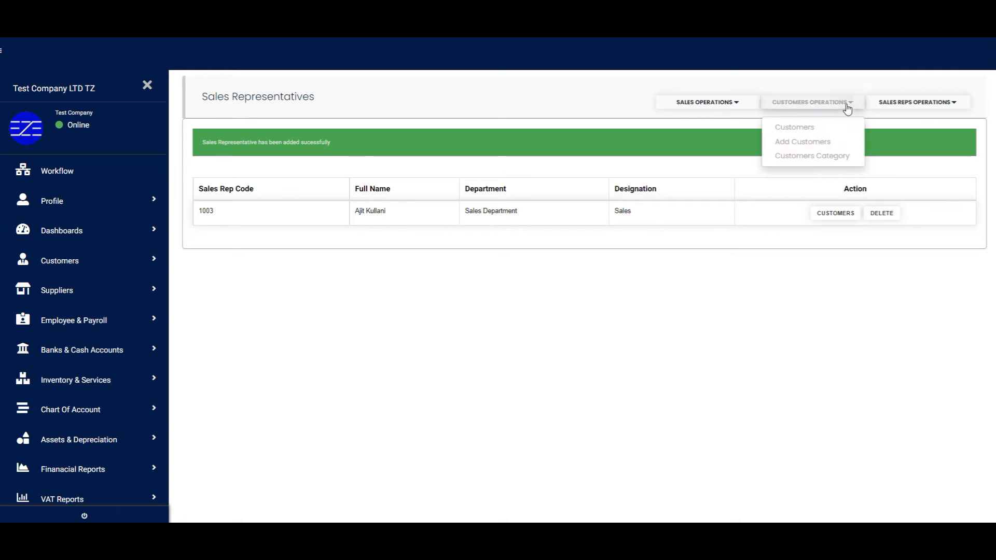
Step: Open Trusted Times Ltd from the Customers list, assign the new sales rep, and save
{"action": "left_click", "coordinate": [819, 130]}
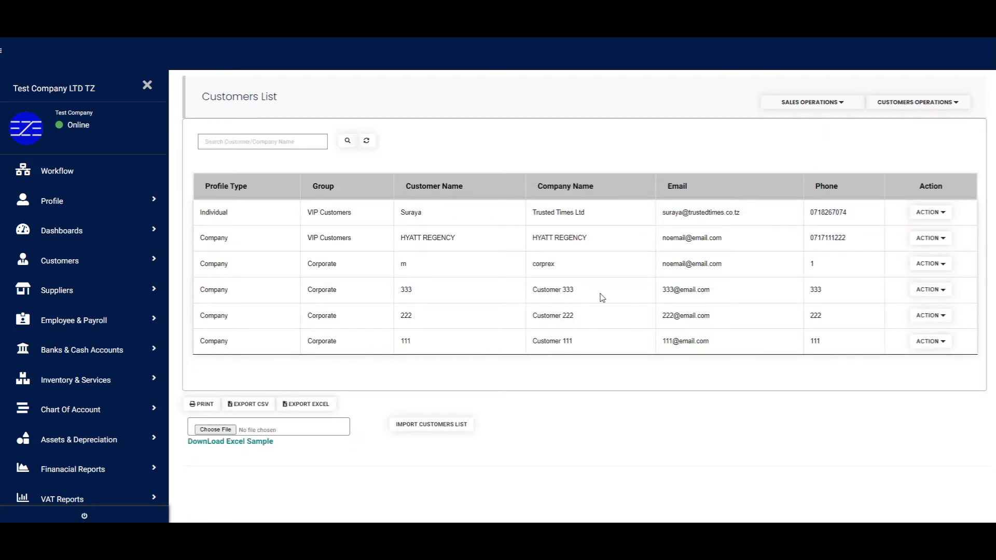
{"action": "left_click", "coordinate": [930, 212]}
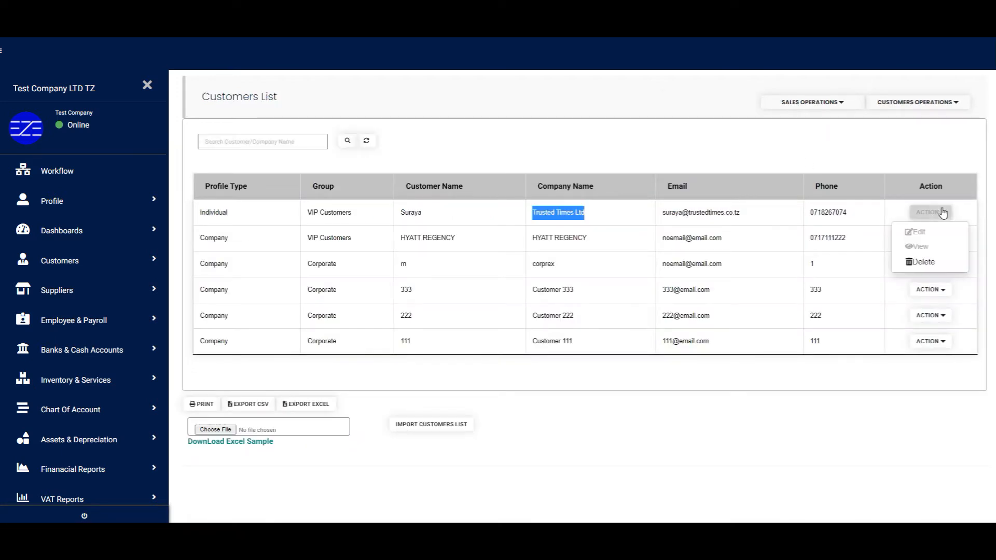
{"action": "left_click", "coordinate": [938, 246]}
{"action": "left_click_drag", "start_coordinate": [203, 352], "coordinate": [270, 353]}
{"action": "left_click", "coordinate": [552, 361]}
{"action": "left_click", "coordinate": [528, 373]}
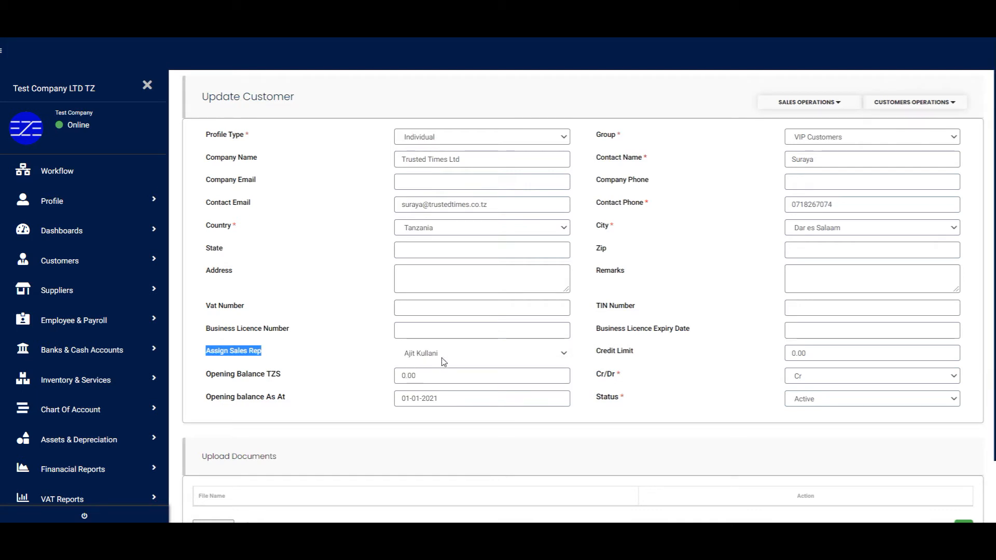
{"action": "scroll", "coordinate": [692, 433], "scroll_direction": "down", "scroll_amount": 2}
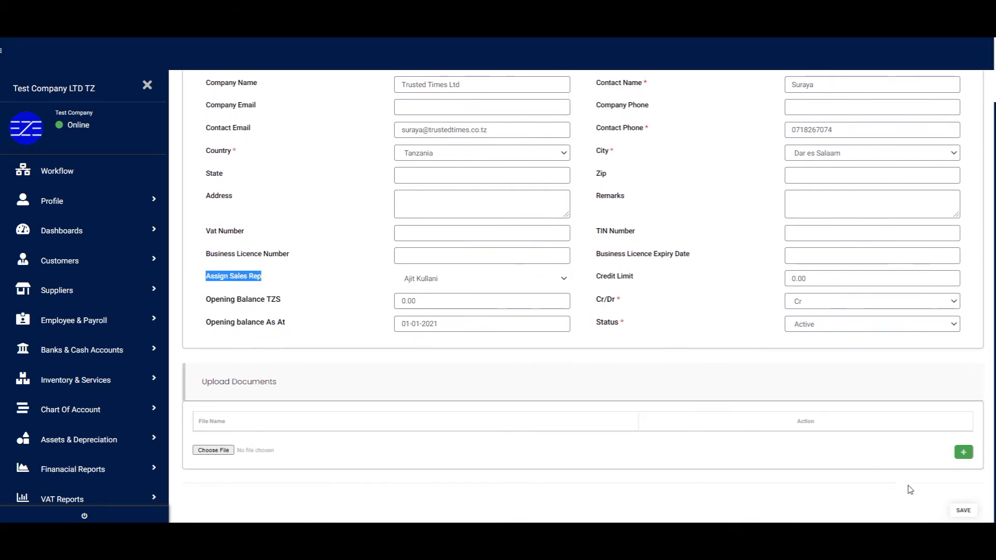
{"action": "left_click", "coordinate": [964, 509]}
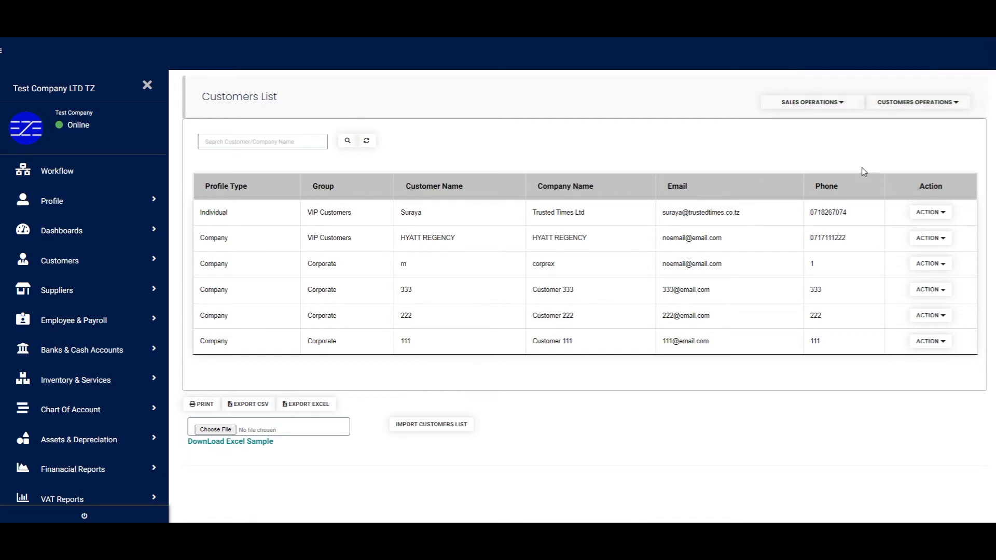
Step: Go to the Sales Invoice list and start a new sales invoice
{"action": "left_click", "coordinate": [848, 106]}
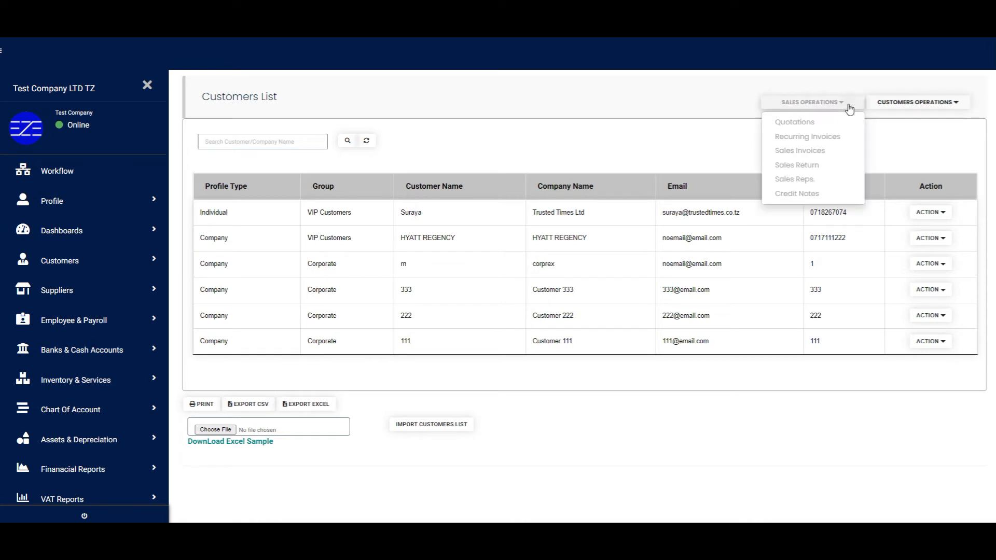
{"action": "left_click", "coordinate": [813, 151]}
{"action": "left_click", "coordinate": [942, 105]}
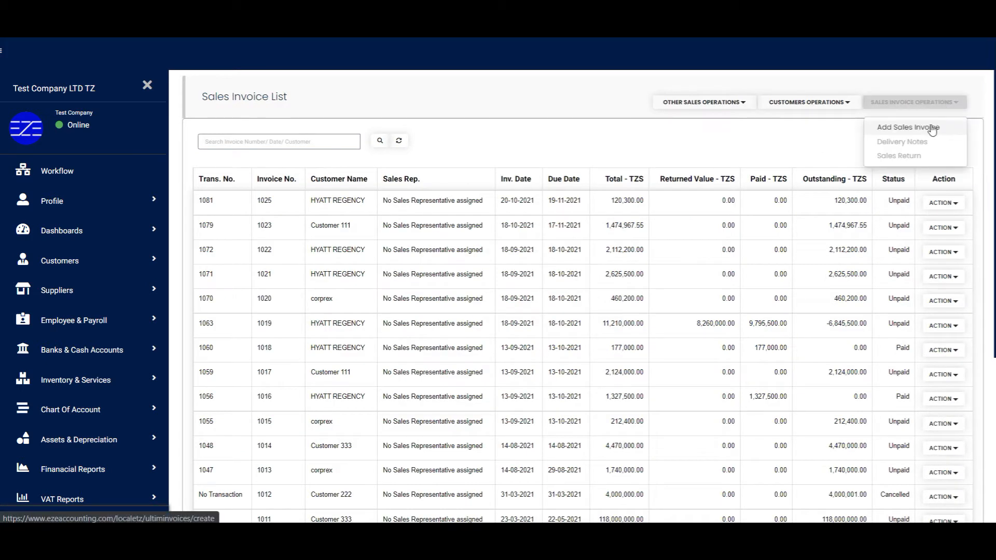
{"action": "left_click", "coordinate": [931, 126]}
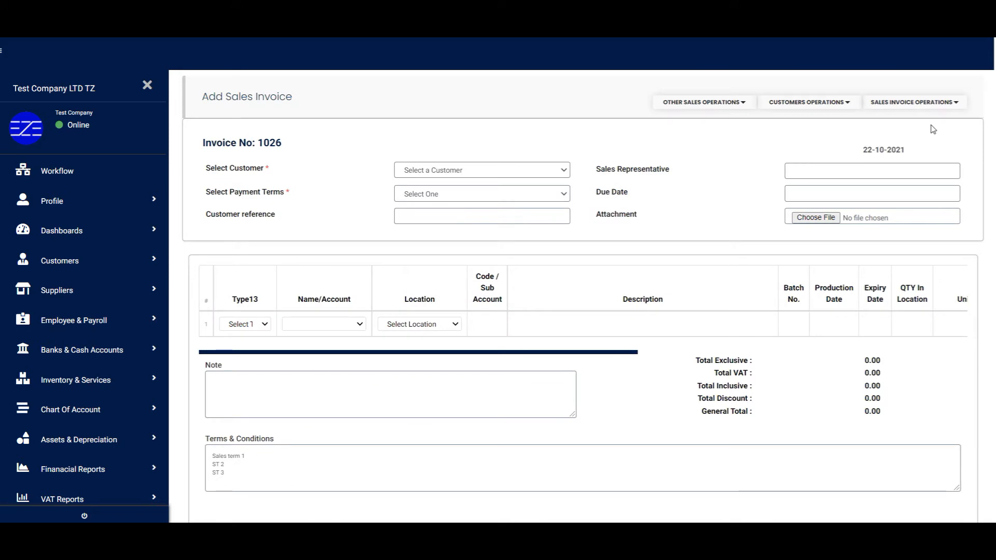
Step: Set customer Trusted Times Ltd, payment terms 30 Days, and reference LPO123
{"action": "left_click", "coordinate": [540, 172]}
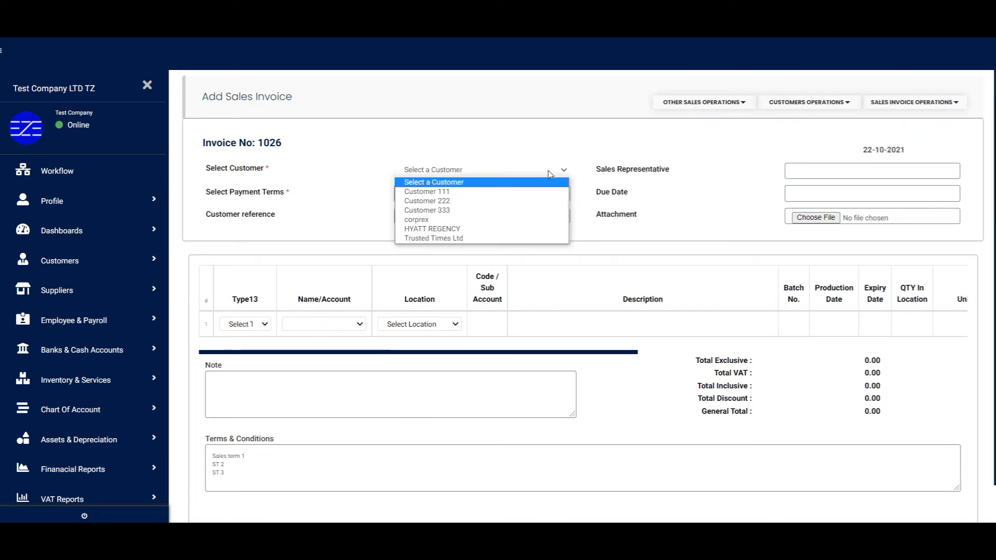
{"action": "left_click", "coordinate": [430, 238]}
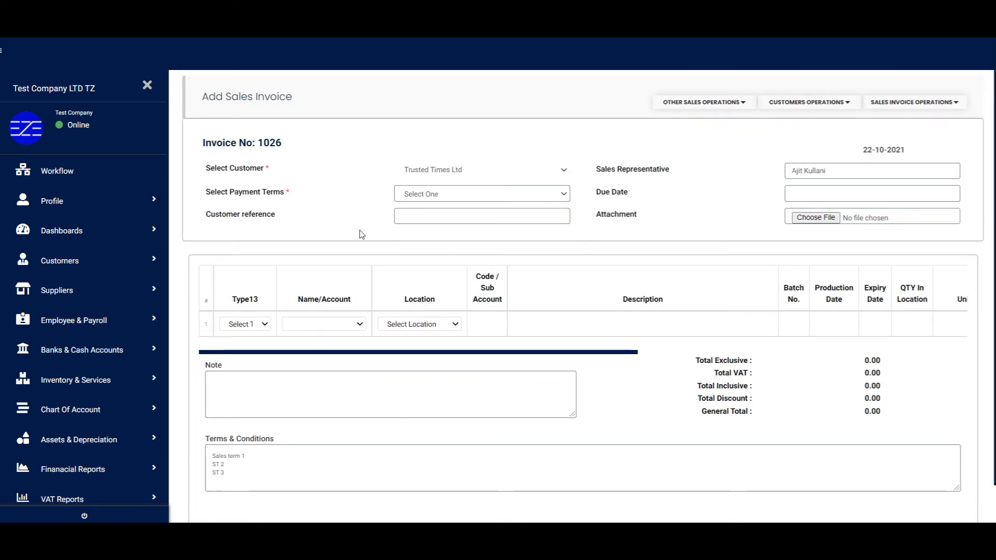
{"action": "left_click_drag", "start_coordinate": [826, 171], "coordinate": [645, 171]}
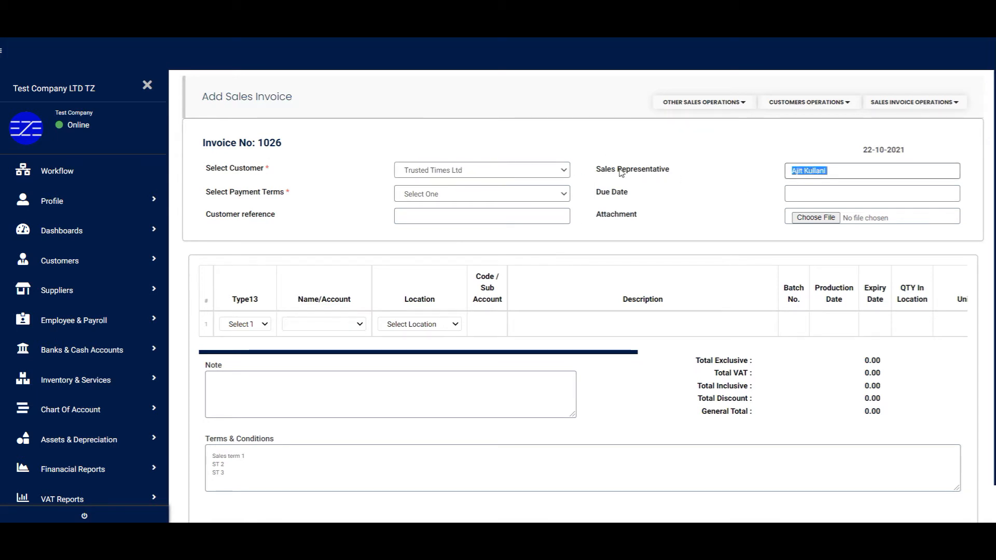
{"action": "left_click", "coordinate": [746, 184]}
{"action": "left_click", "coordinate": [559, 195]}
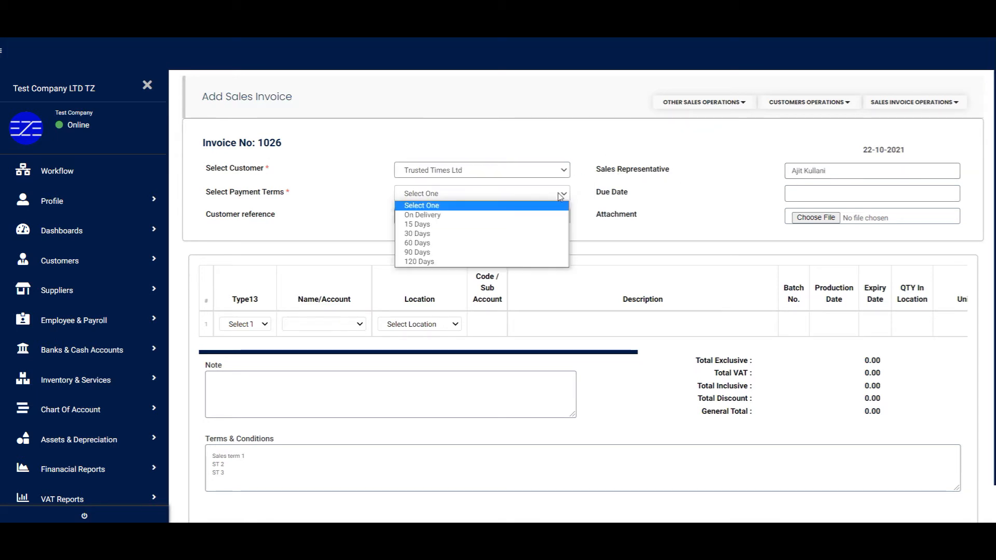
{"action": "left_click", "coordinate": [527, 236]}
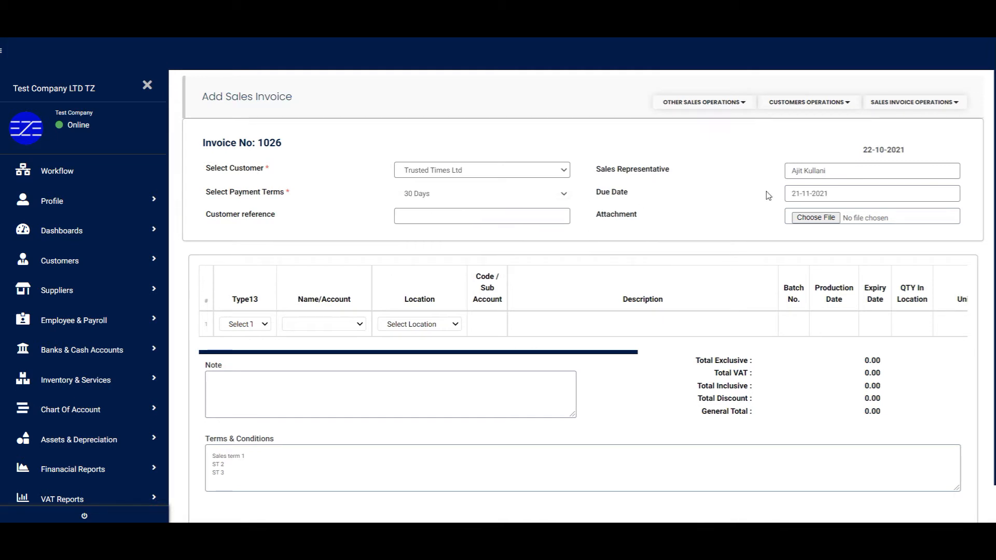
{"action": "left_click", "coordinate": [429, 216]}
{"action": "type", "text": "LPO123"}
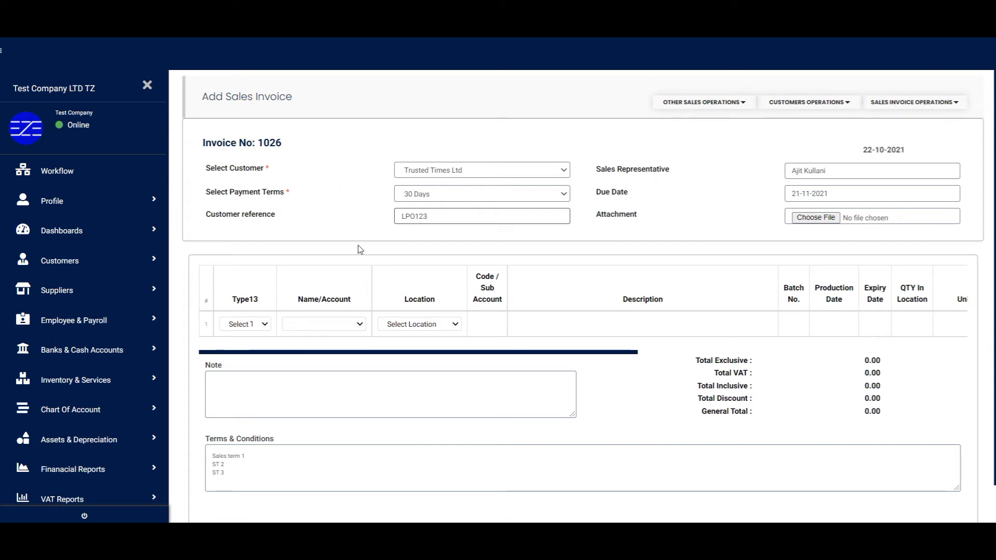
Step: Add an Item line for Paracetamol advance taken from Shop Kariakoo
{"action": "left_click", "coordinate": [263, 327]}
{"action": "left_click", "coordinate": [241, 345]}
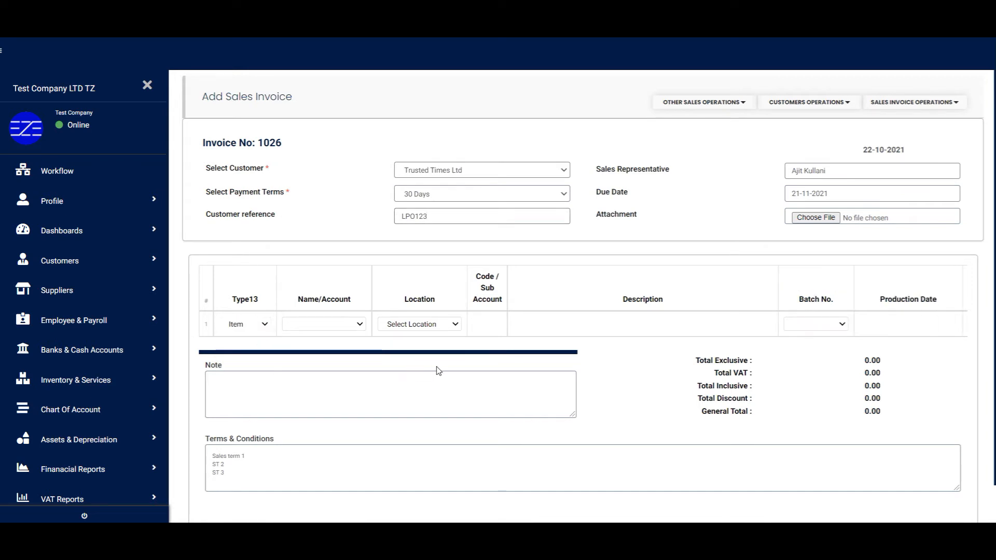
{"action": "left_click", "coordinate": [359, 325]}
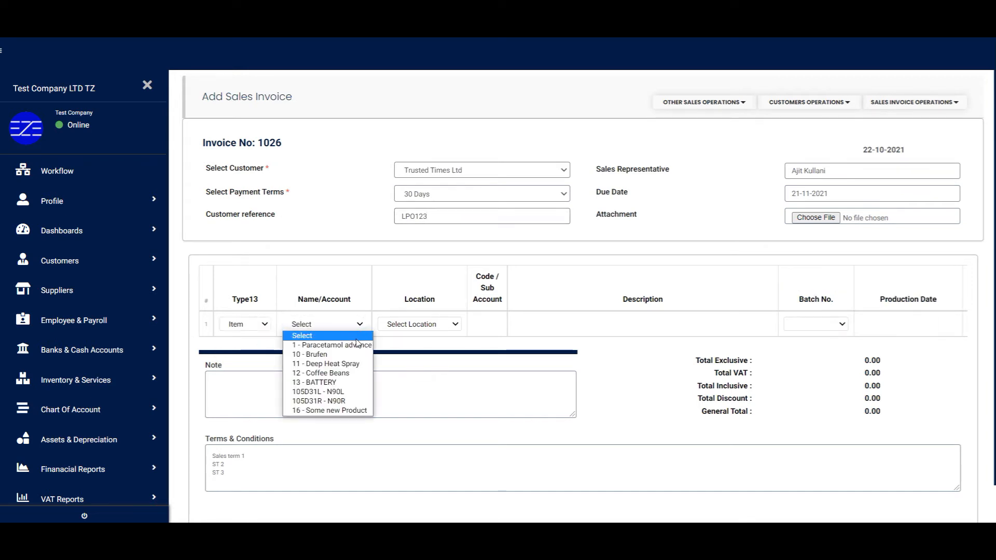
{"action": "left_click", "coordinate": [352, 345]}
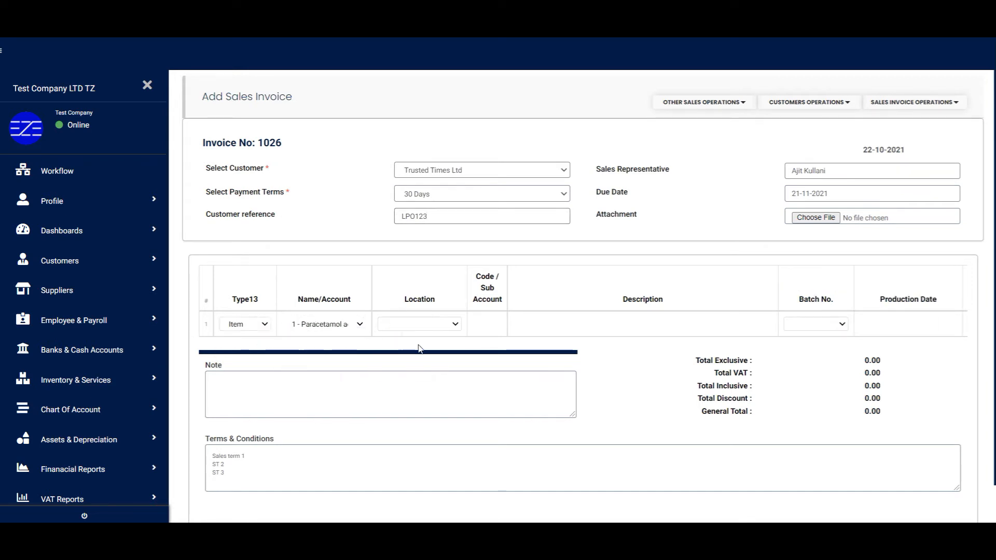
{"action": "left_click", "coordinate": [452, 325]}
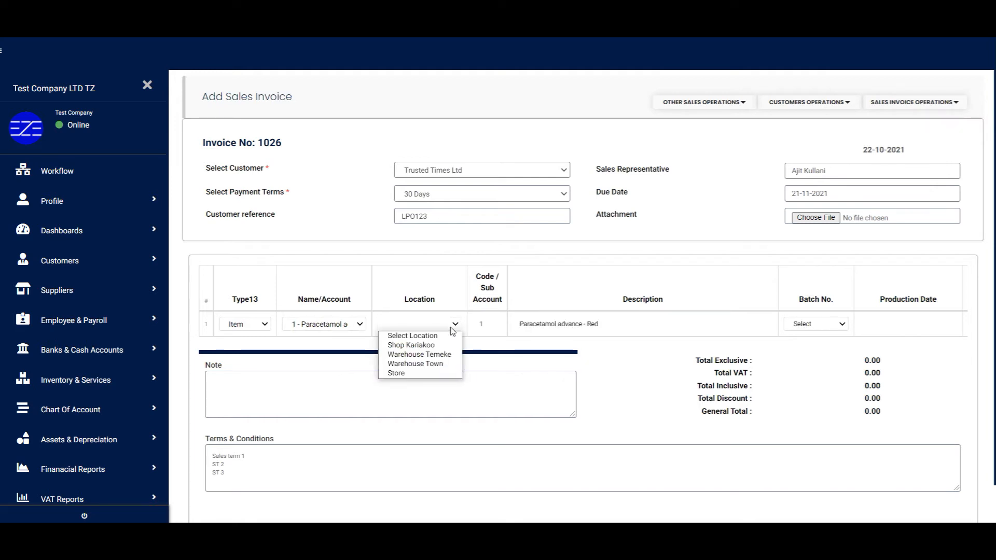
{"action": "left_click", "coordinate": [446, 345]}
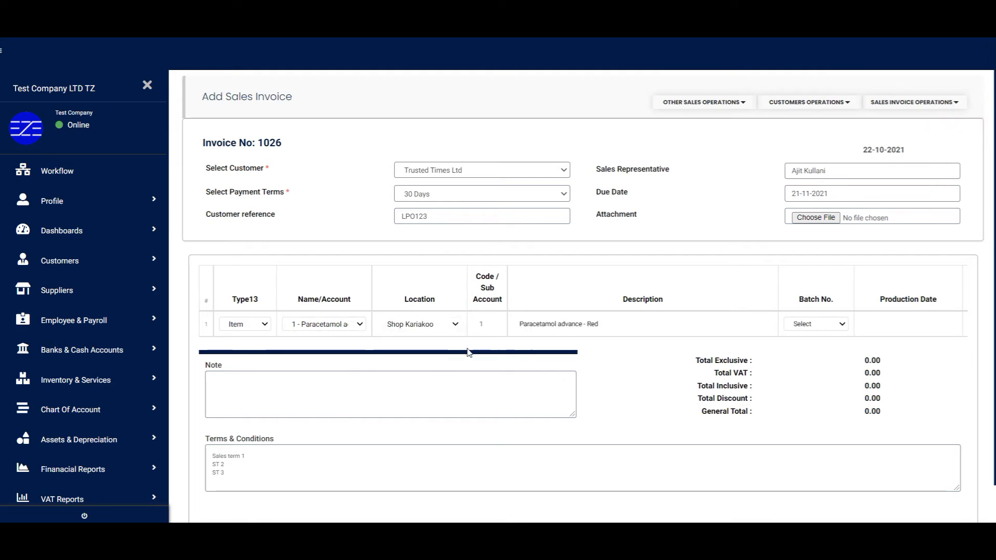
Step: Set the line to quantity 10 at 150,000 each as a Taxable Sale
{"action": "scroll", "coordinate": [467, 312], "scroll_direction": "right", "scroll_amount": 10}
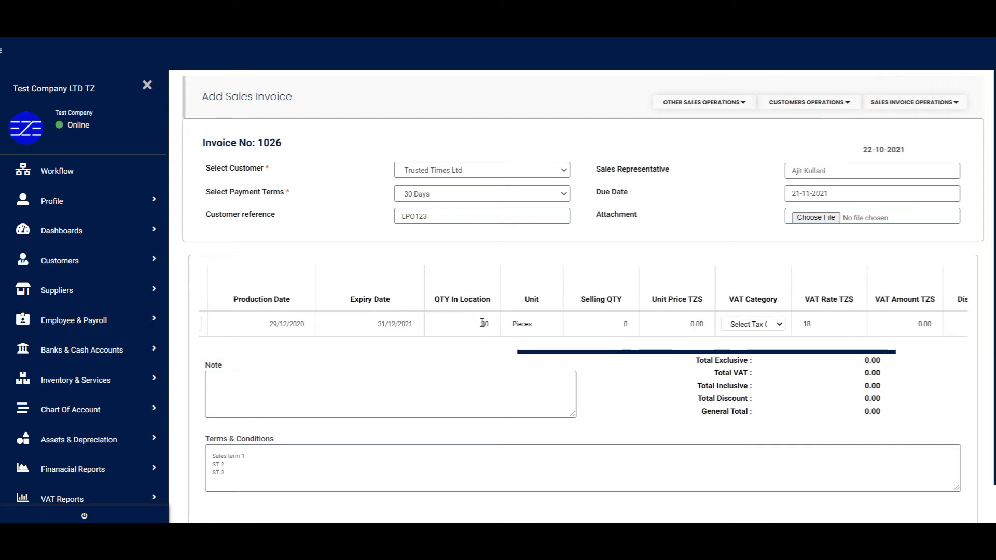
{"action": "double_click", "coordinate": [626, 324]}
{"action": "left_click", "coordinate": [705, 324]}
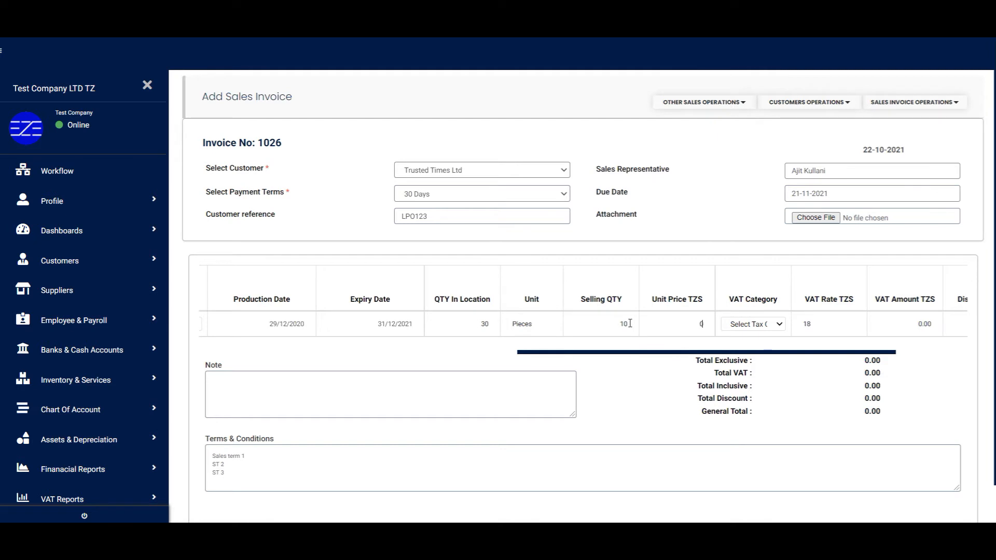
{"action": "left_click_drag", "start_coordinate": [684, 322], "coordinate": [730, 322]}
{"action": "type", "text": "150,000"}
{"action": "left_click", "coordinate": [767, 323]}
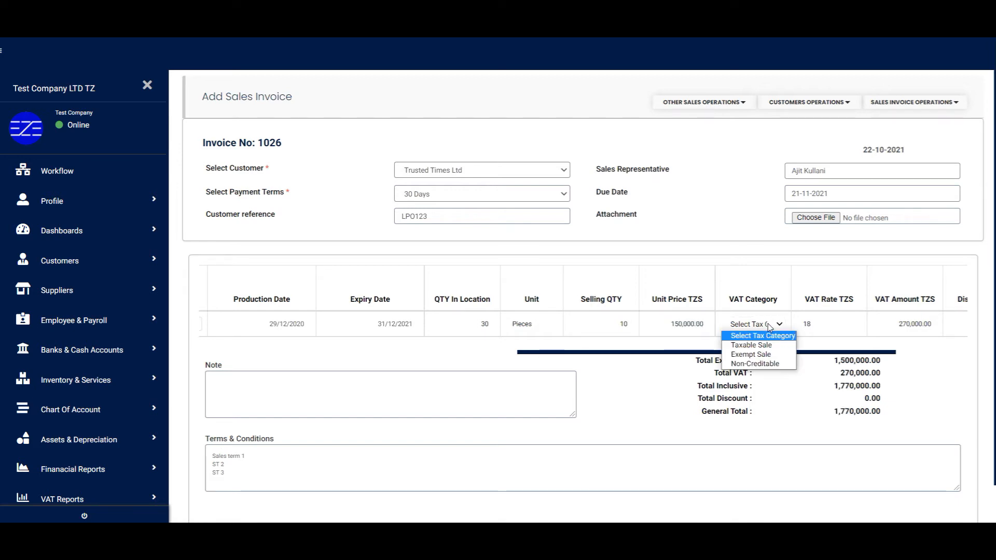
{"action": "left_click", "coordinate": [751, 345]}
{"action": "left_click_drag", "start_coordinate": [788, 352], "coordinate": [860, 355]}
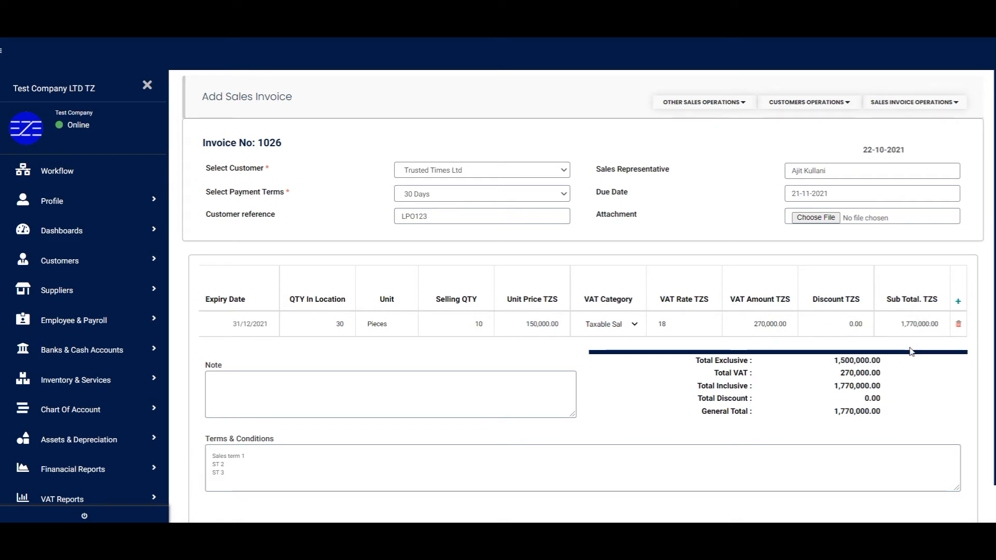
Step: Enter a 70000 discount, note 'This invoice notes', and rewrite the second terms line as 'Sales Te'
{"action": "left_click", "coordinate": [863, 324]}
{"action": "type", "text": "70000"}
{"action": "key", "text": "Tab"}
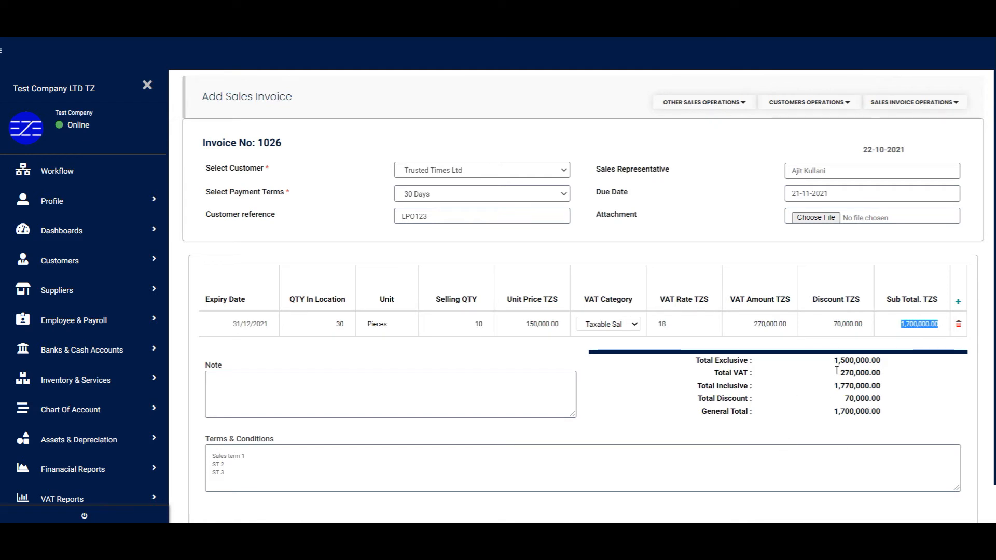
{"action": "left_click", "coordinate": [325, 376]}
{"action": "type", "text": "This invoice"}
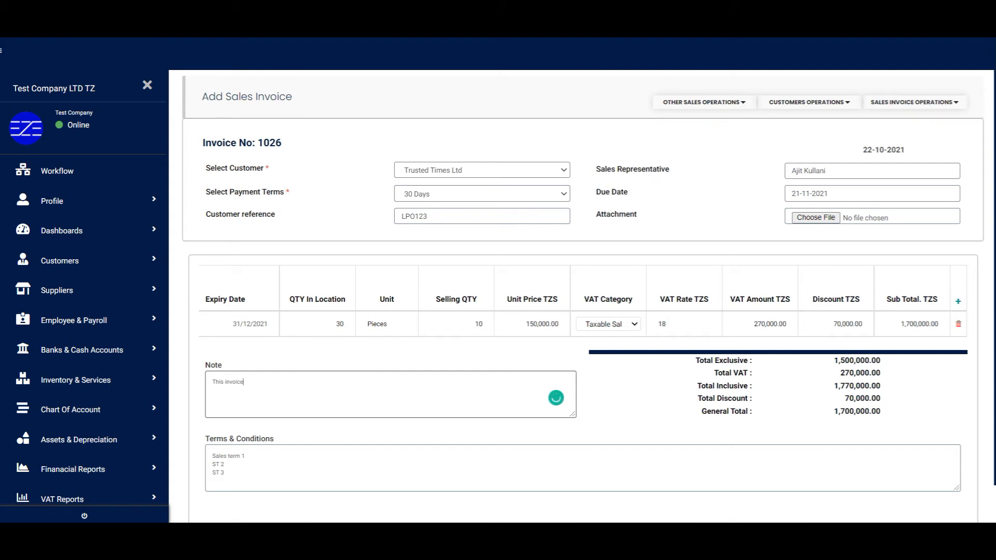
{"action": "type", "text": " notes"}
{"action": "left_click_drag", "start_coordinate": [212, 464], "coordinate": [224, 464]}
{"action": "type", "text": "Sales Term"}
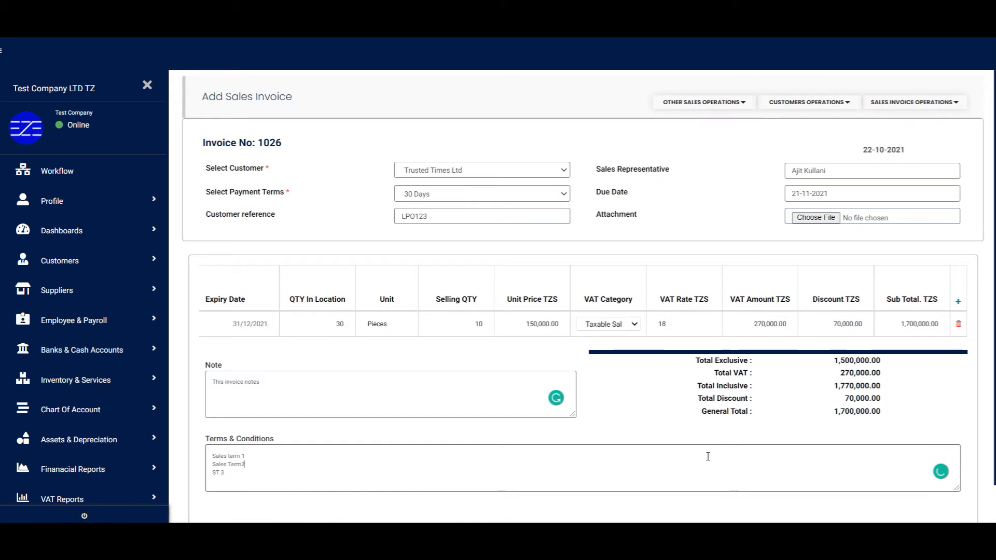
Step: Save invoice 1026 and check its row in the Sales Invoice List
{"action": "scroll", "coordinate": [668, 471], "scroll_direction": "down", "scroll_amount": 1}
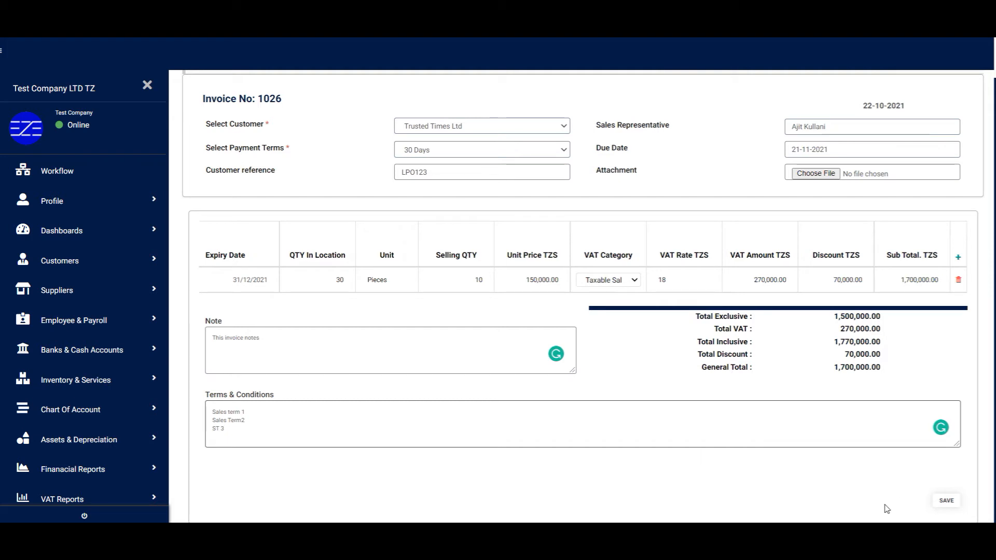
{"action": "left_click", "coordinate": [946, 501]}
{"action": "left_click_drag", "start_coordinate": [200, 203], "coordinate": [435, 202]}
{"action": "left_click", "coordinate": [382, 205]}
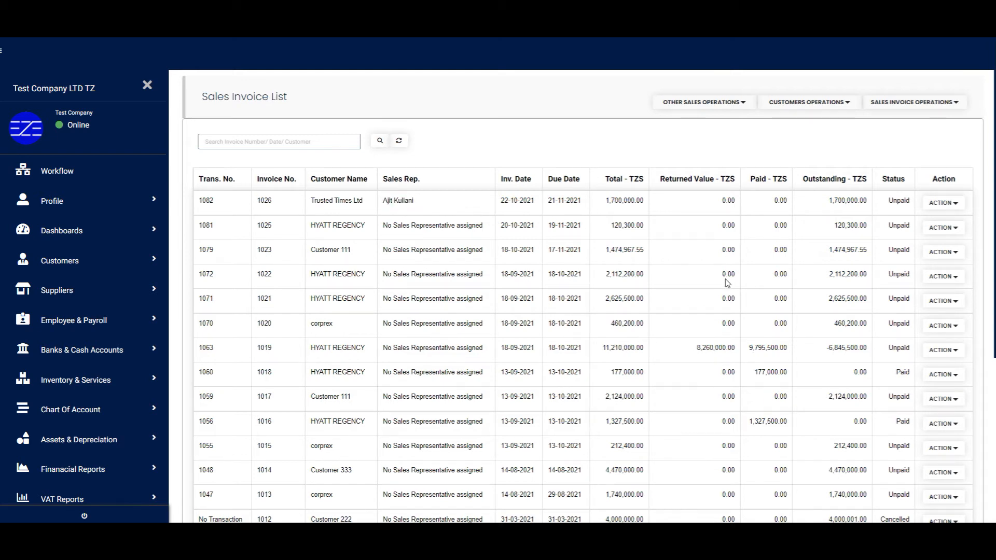
Step: Open the delivery note for invoice 1026 and review its number, invoice and due dates
{"action": "left_click", "coordinate": [963, 204]}
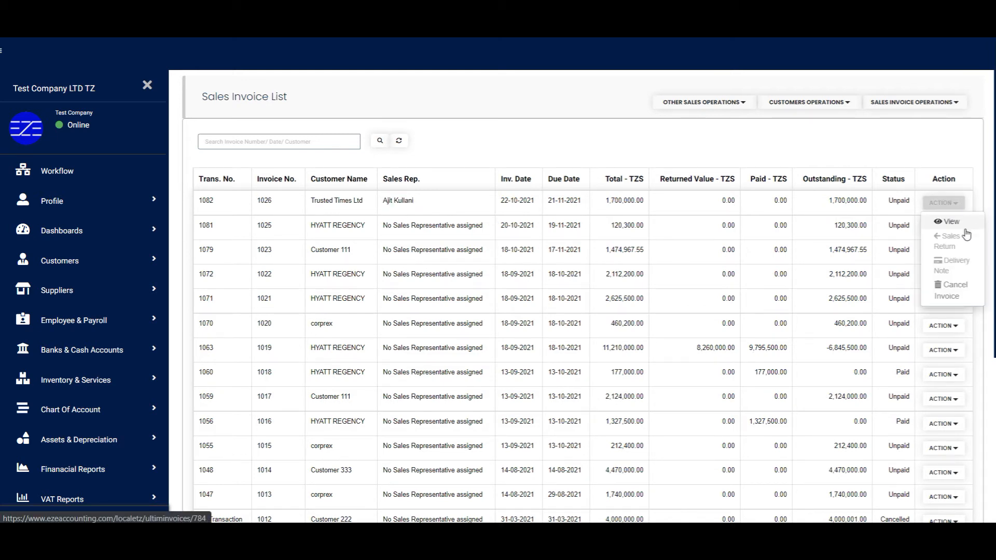
{"action": "left_click", "coordinate": [948, 267]}
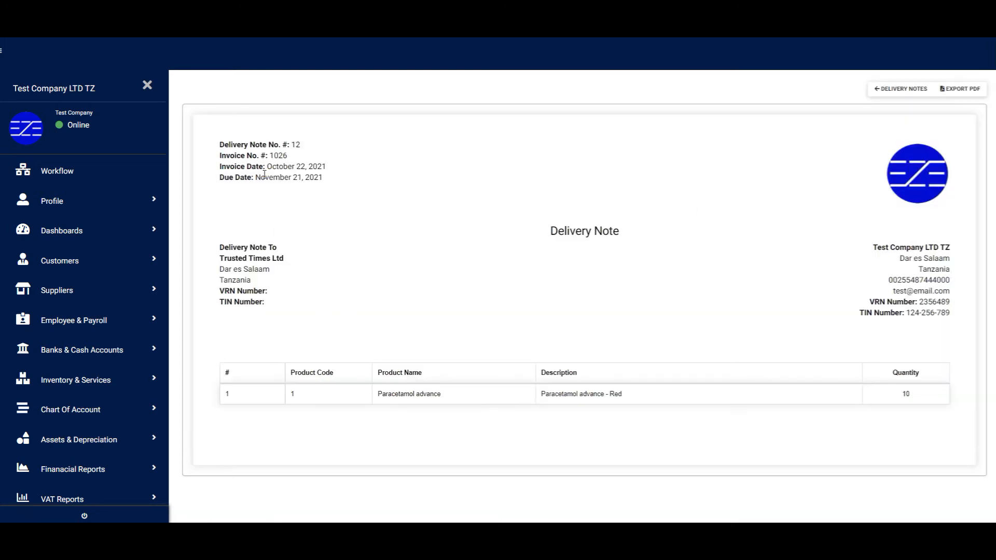
{"action": "left_click_drag", "start_coordinate": [219, 148], "coordinate": [288, 147]}
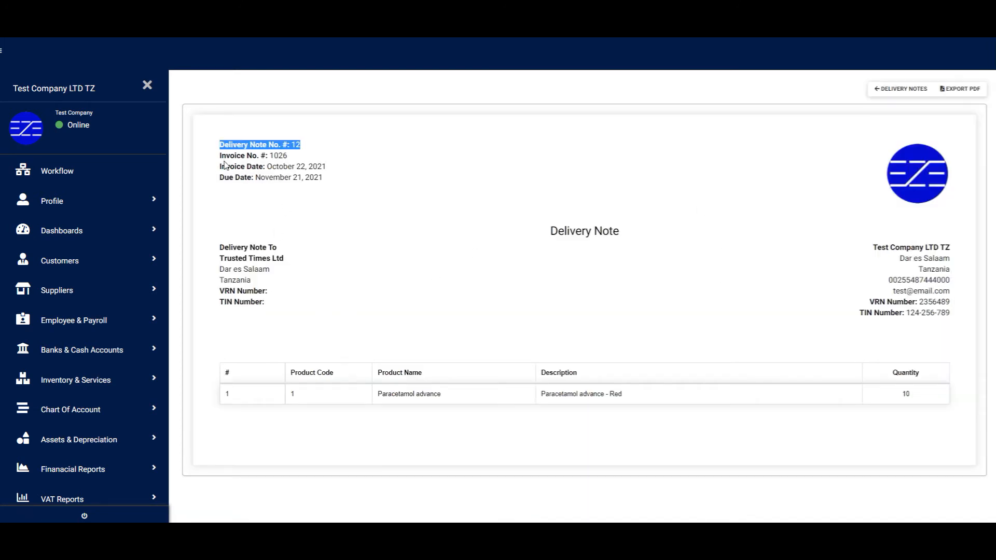
{"action": "left_click_drag", "start_coordinate": [220, 156], "coordinate": [277, 156]}
{"action": "left_click_drag", "start_coordinate": [218, 167], "coordinate": [354, 170]}
{"action": "left_click_drag", "start_coordinate": [220, 178], "coordinate": [340, 182]}
{"action": "left_click", "coordinate": [216, 249]}
Step: Review the delivery note's address blocks and its line: Paracetamol advance - Red, quantity 10
{"action": "left_click_drag", "start_coordinate": [217, 248], "coordinate": [265, 304]}
{"action": "left_click", "coordinate": [538, 304]}
{"action": "left_click_drag", "start_coordinate": [867, 249], "coordinate": [971, 265]}
{"action": "left_click", "coordinate": [982, 305]}
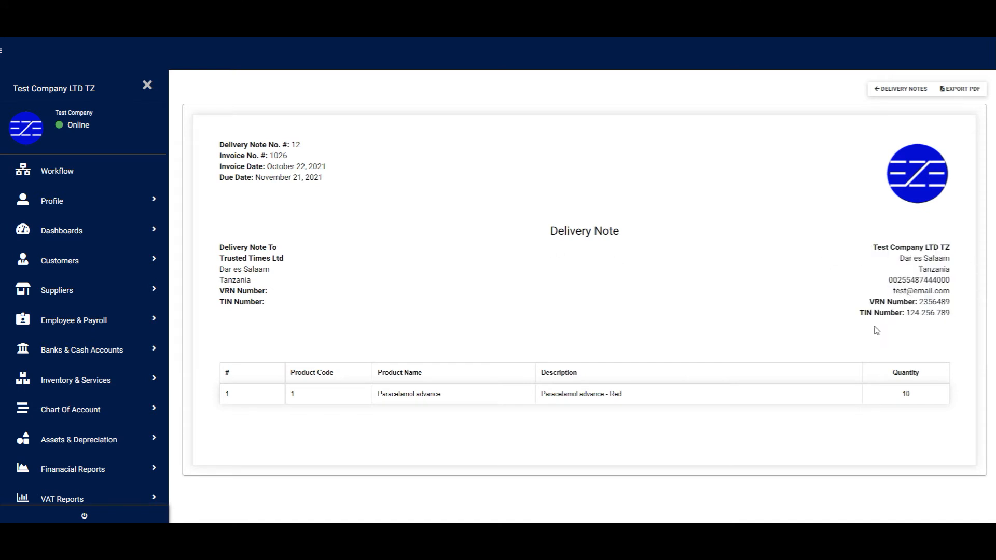
{"action": "double_click", "coordinate": [293, 397]}
{"action": "left_click_drag", "start_coordinate": [377, 396], "coordinate": [472, 400]}
{"action": "left_click_drag", "start_coordinate": [541, 397], "coordinate": [640, 398]}
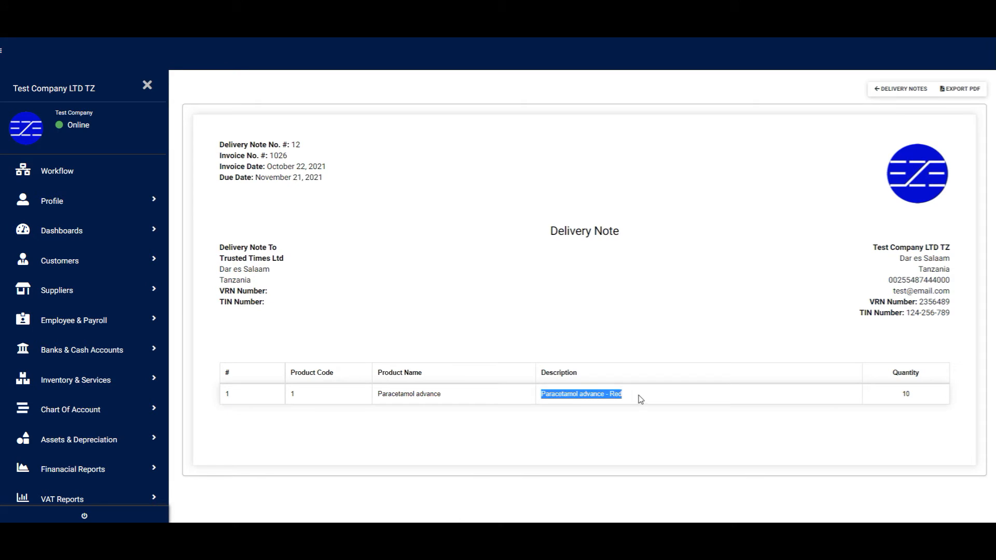
{"action": "double_click", "coordinate": [905, 394]}
{"action": "left_click", "coordinate": [905, 424]}
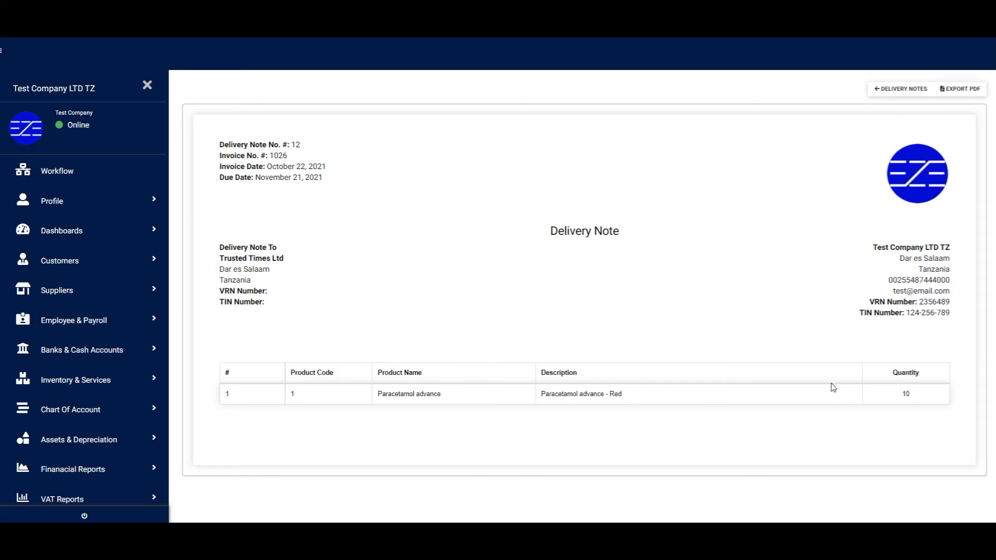
Step: Export delivery note 12 as PDF for printing, then return to the Sales Invoice List
{"action": "left_click", "coordinate": [961, 90]}
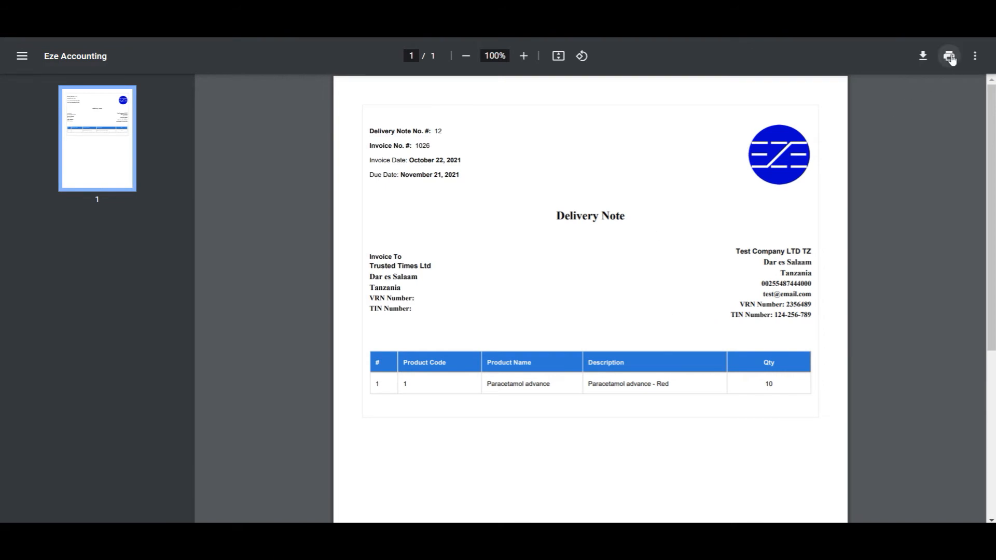
{"action": "left_click", "coordinate": [949, 56]}
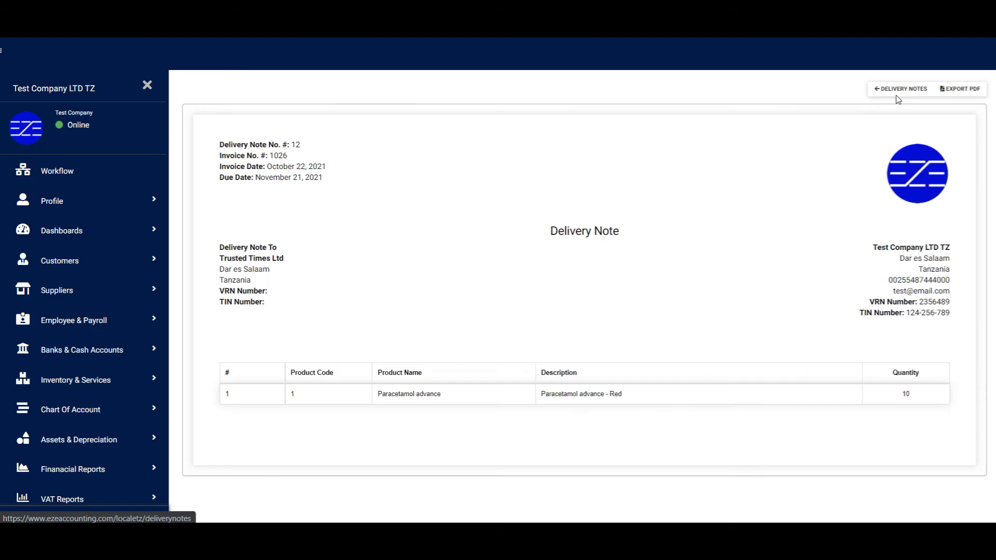
{"action": "left_click", "coordinate": [897, 95]}
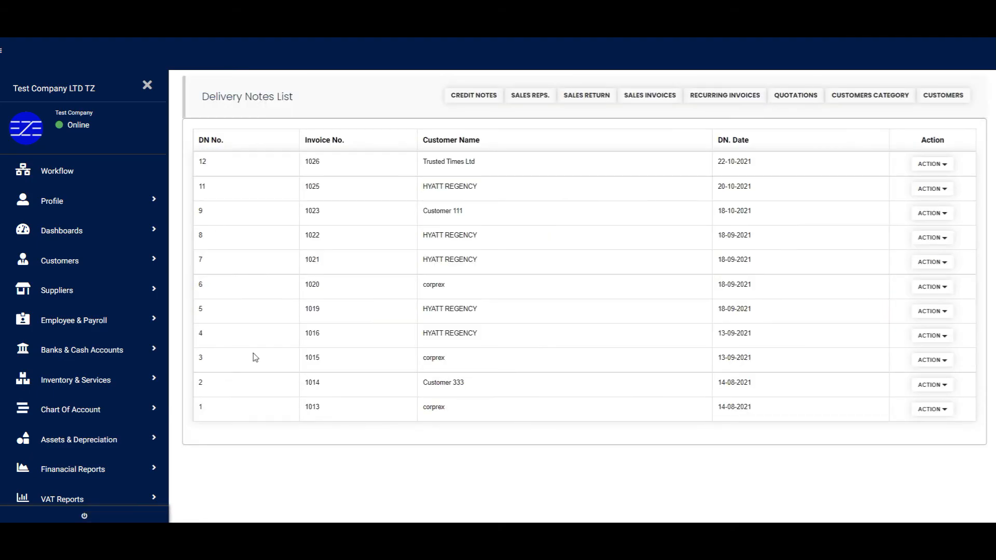
{"action": "left_click_drag", "start_coordinate": [304, 409], "coordinate": [337, 357]}
{"action": "left_click", "coordinate": [655, 97]}
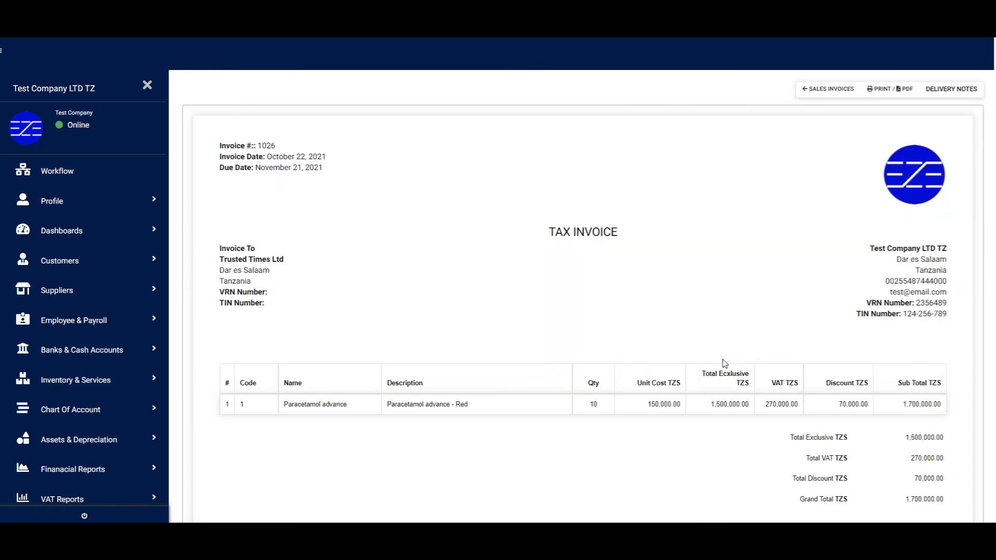
Step: Open invoice 1026's tax invoice as a printable PDF preview
{"action": "scroll", "coordinate": [725, 363], "scroll_direction": "down", "scroll_amount": 4}
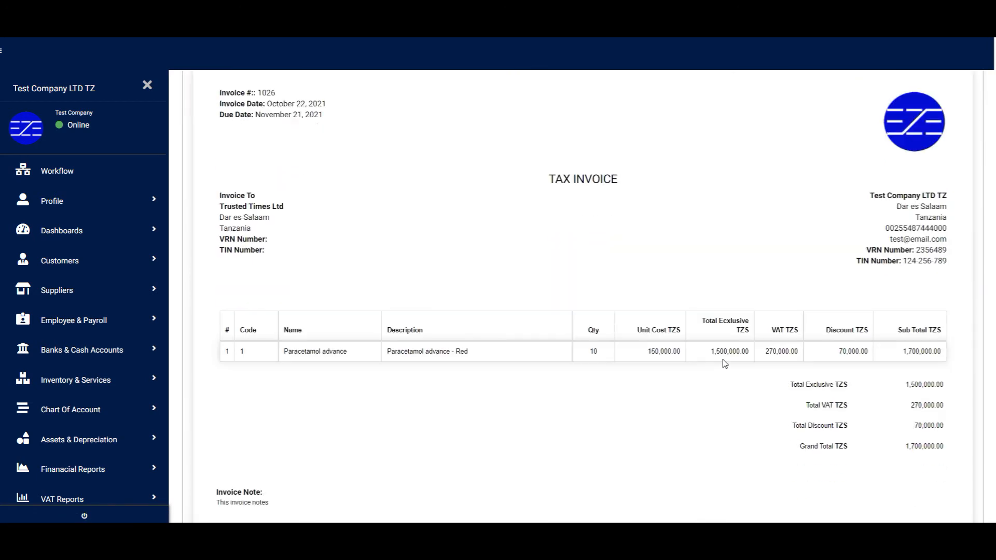
{"action": "scroll", "coordinate": [725, 363], "scroll_direction": "up", "scroll_amount": 3}
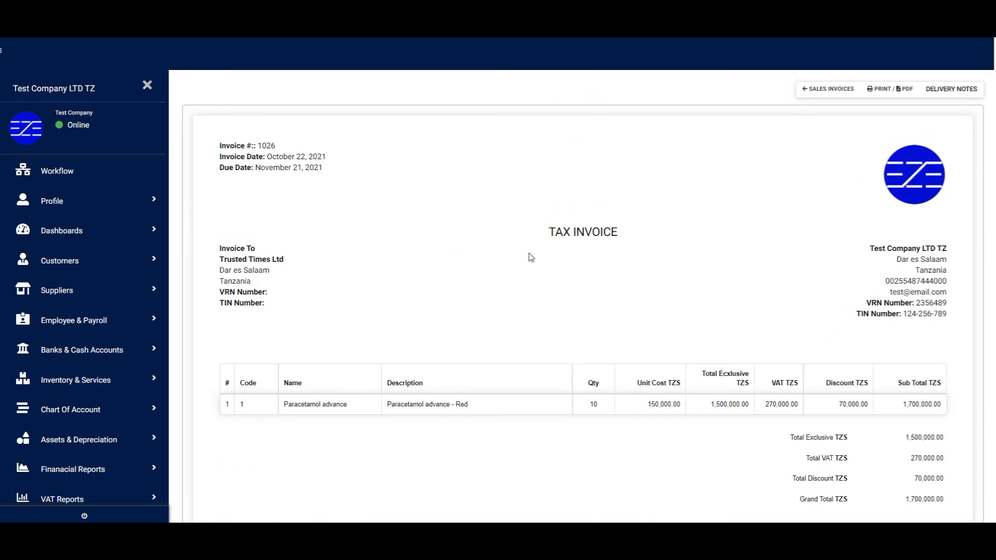
{"action": "left_click", "coordinate": [898, 89]}
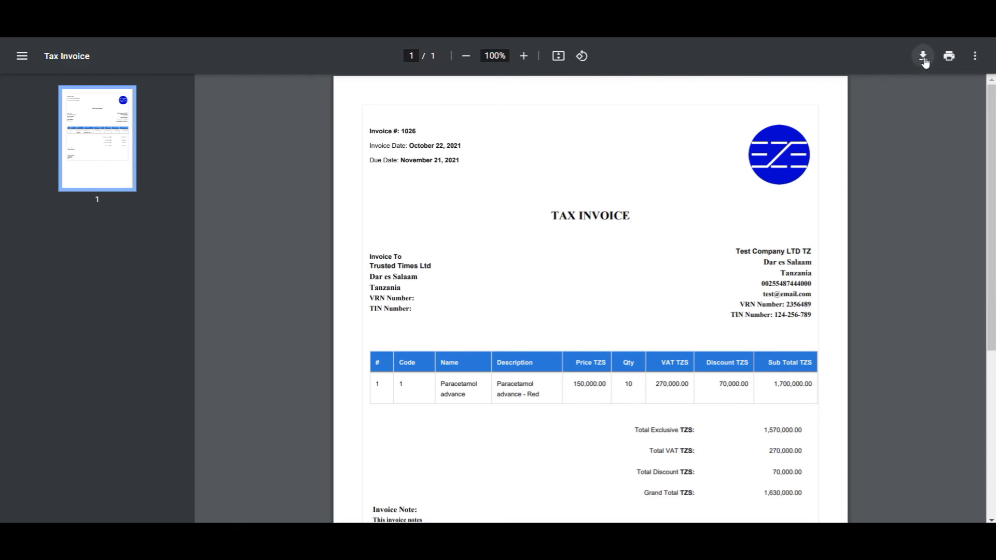
{"action": "scroll", "coordinate": [885, 321], "scroll_direction": "down", "scroll_amount": 5}
{"action": "scroll", "coordinate": [885, 322], "scroll_direction": "up", "scroll_amount": 5}
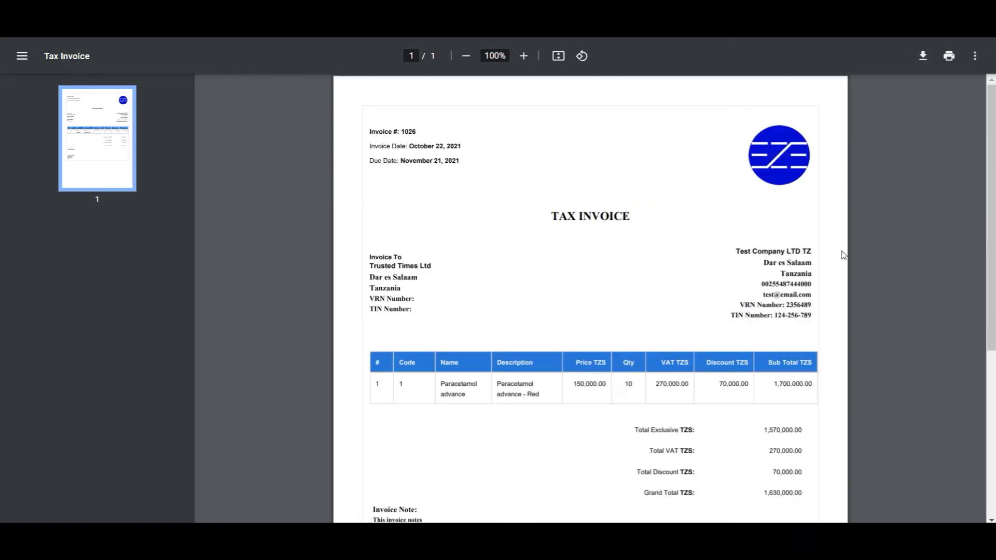
Step: Cancel the print dialog without printing and return to the Sales Invoice List
{"action": "left_click", "coordinate": [948, 55]}
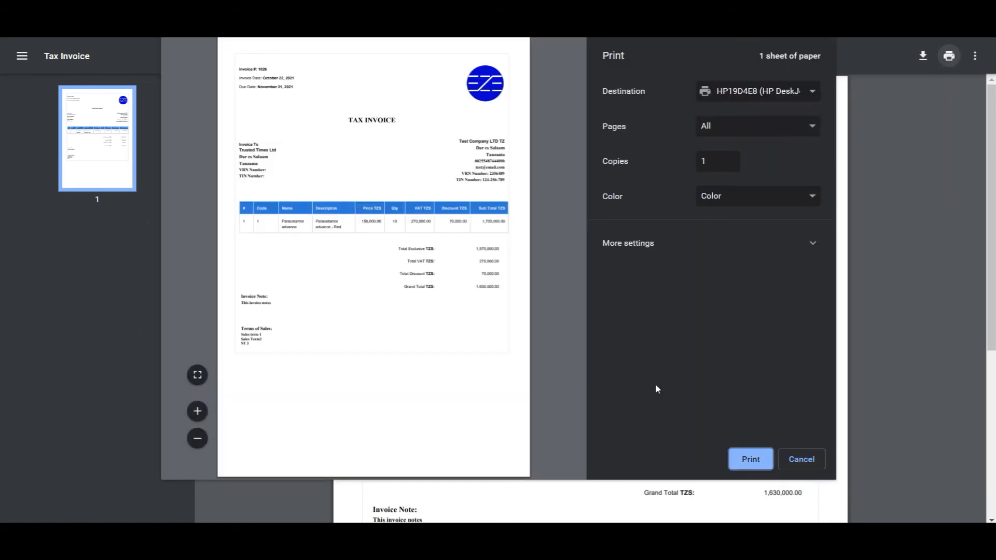
{"action": "left_click", "coordinate": [803, 459]}
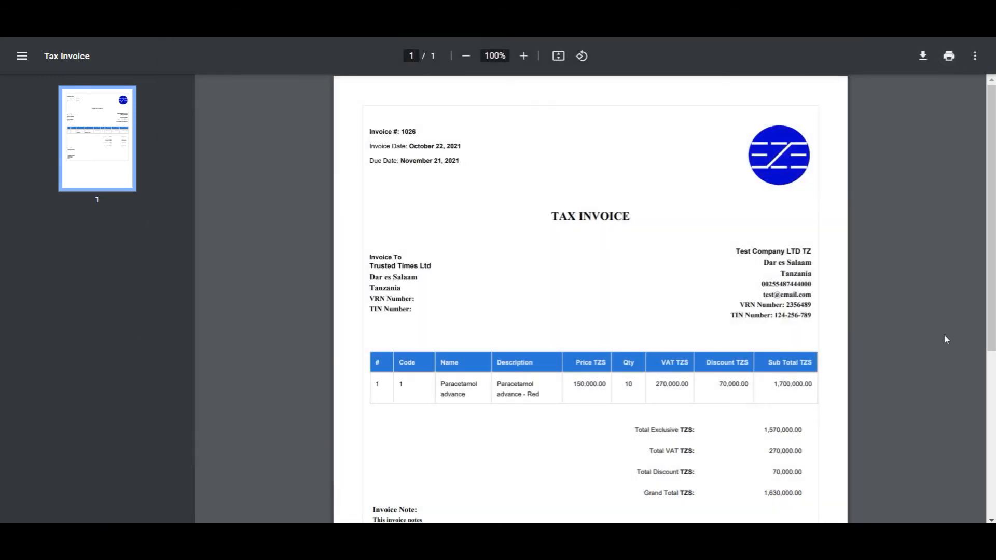
{"action": "left_click", "coordinate": [259, 26]}
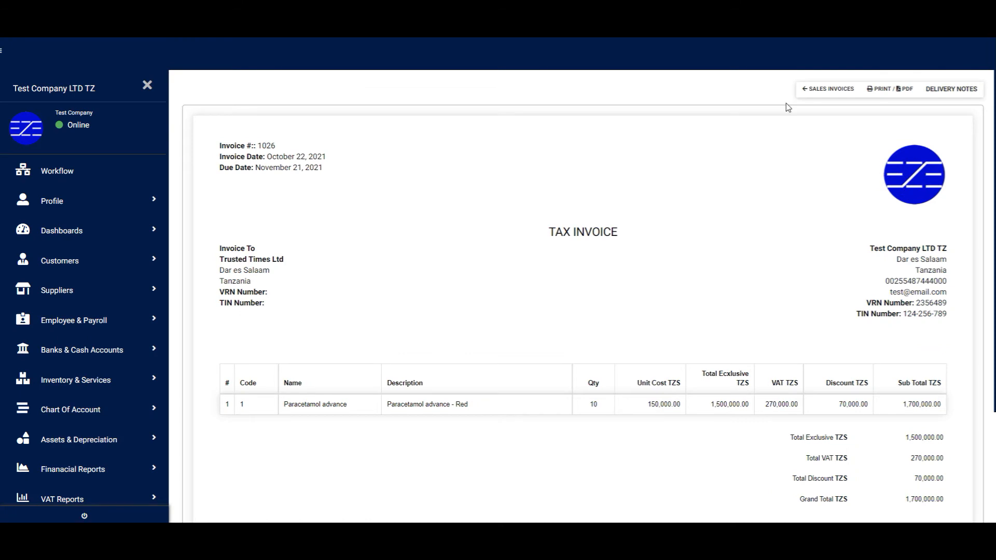
{"action": "left_click", "coordinate": [828, 89]}
Step: Start a sales return against invoice 1026 from its ACTION menu
{"action": "left_click", "coordinate": [954, 202]}
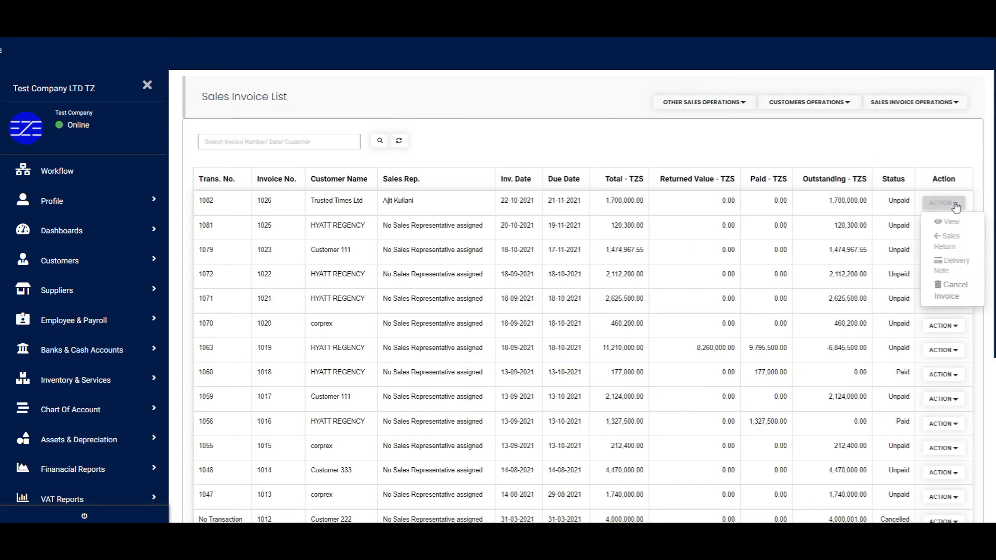
{"action": "left_click", "coordinate": [959, 243]}
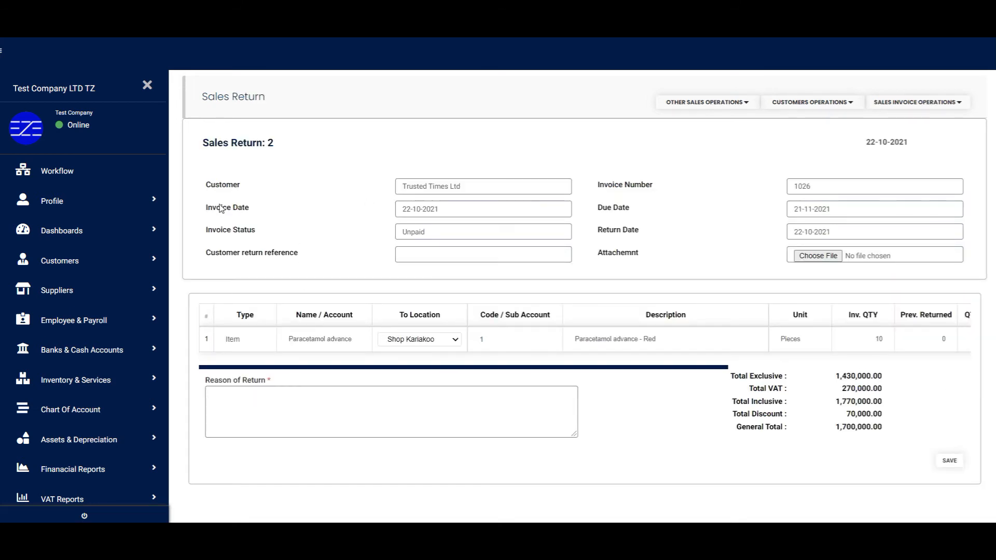
{"action": "left_click_drag", "start_coordinate": [206, 253], "coordinate": [365, 262]}
{"action": "left_click", "coordinate": [519, 254]}
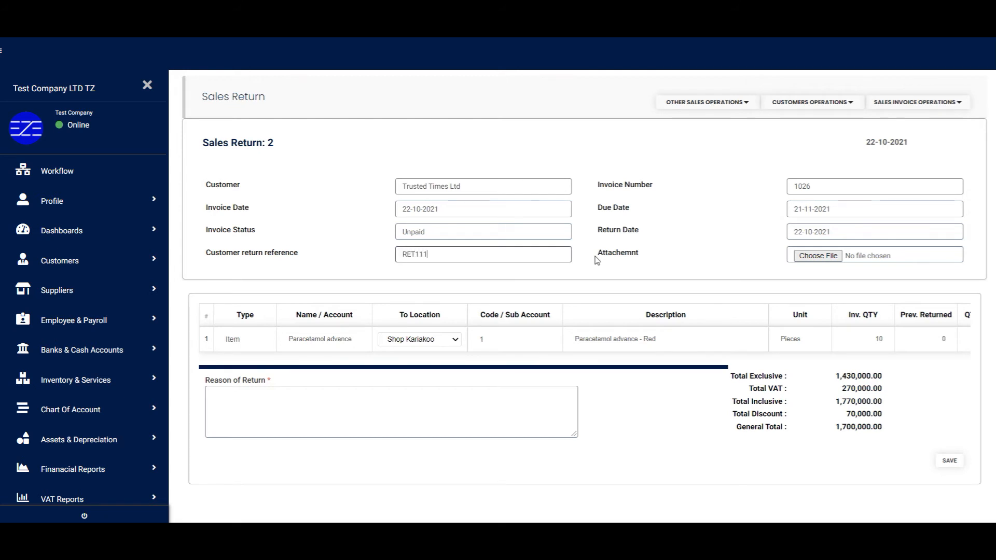
{"action": "left_click_drag", "start_coordinate": [596, 253], "coordinate": [651, 256]}
{"action": "left_click", "coordinate": [752, 263]}
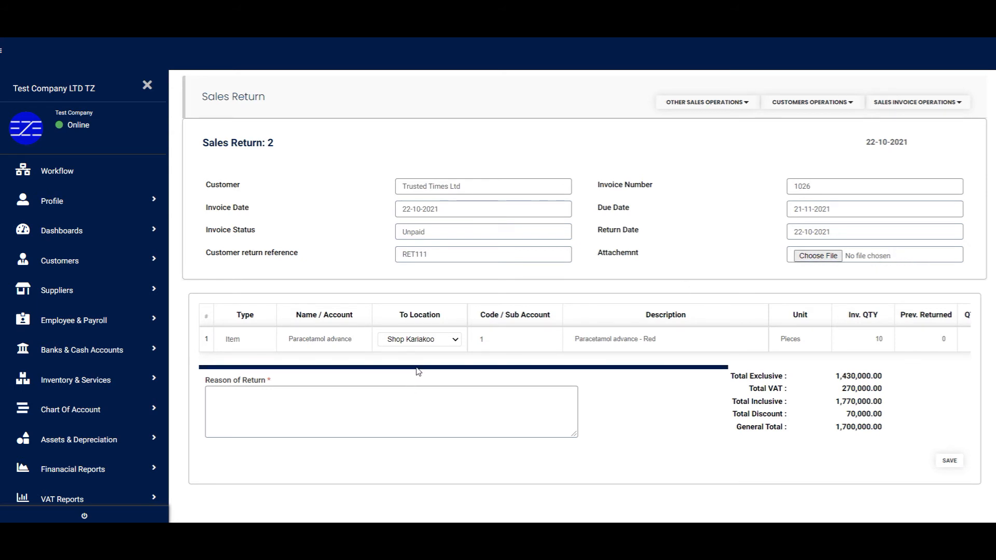
Step: Return 2 Paracetamol advance worth 340,000.00 with reason 'Wrong Product' and save
{"action": "left_click_drag", "start_coordinate": [419, 372], "coordinate": [436, 372]}
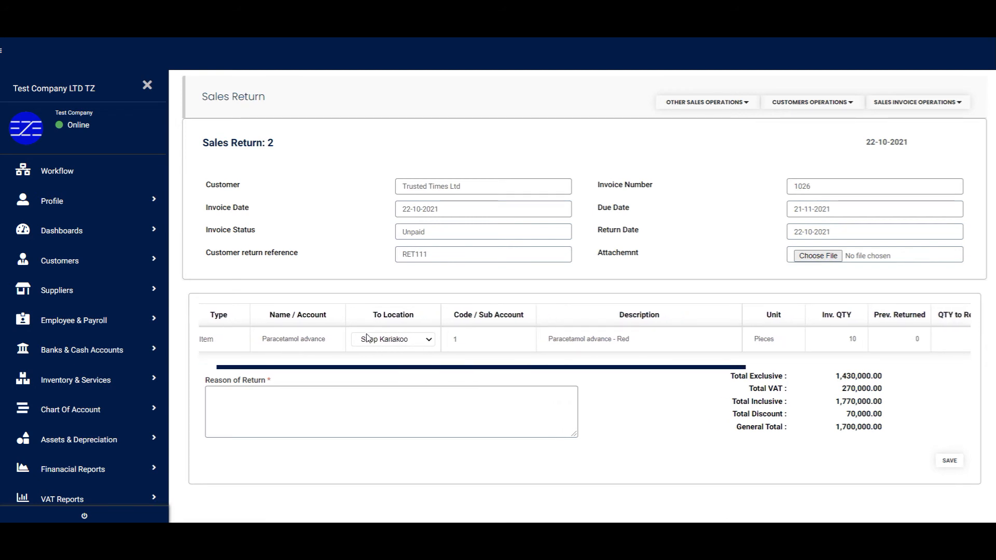
{"action": "left_click_drag", "start_coordinate": [414, 371], "coordinate": [651, 373]}
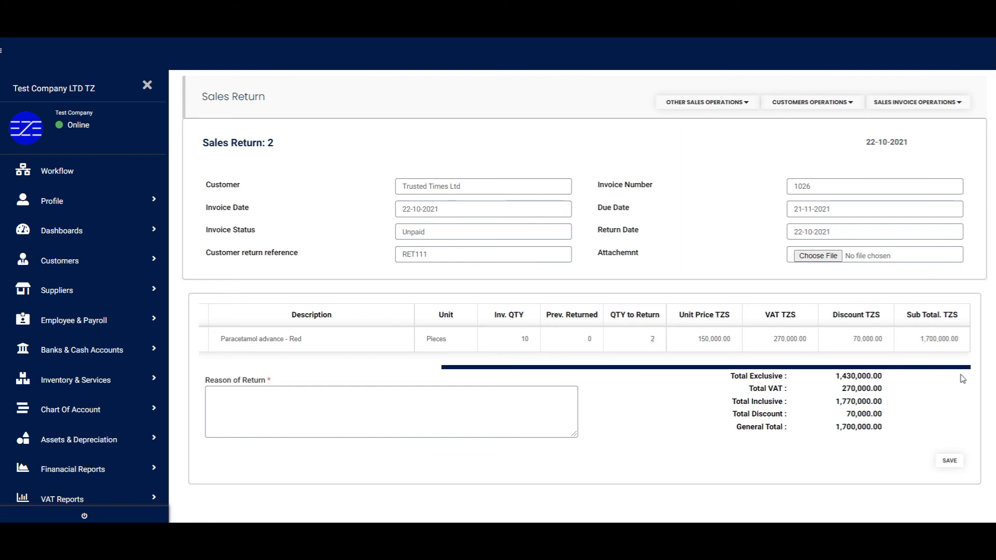
{"action": "key", "text": "Tab"}
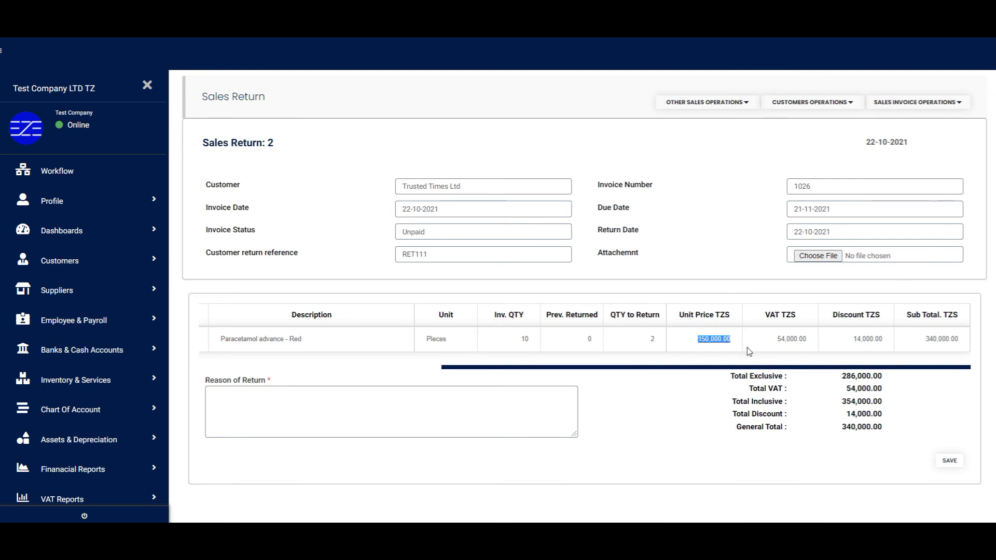
{"action": "left_click_drag", "start_coordinate": [845, 414], "coordinate": [856, 451]}
{"action": "left_click", "coordinate": [856, 451]}
{"action": "left_click", "coordinate": [403, 397]}
{"action": "type", "text": "Wrong Product"}
{"action": "left_click", "coordinate": [953, 462]}
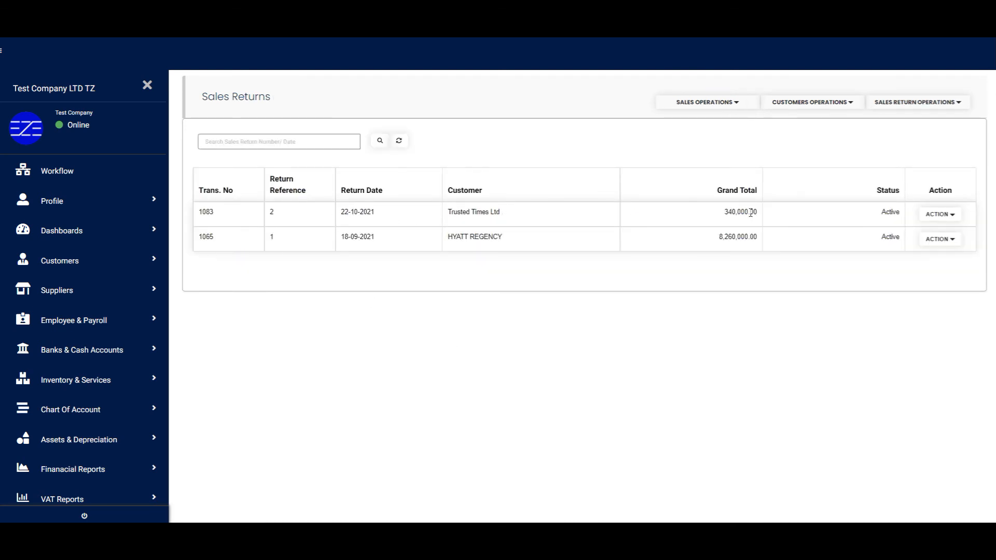
Step: View return 1083's credit note, check its 340,000 TZS total, and scroll to the top
{"action": "left_click", "coordinate": [954, 218]}
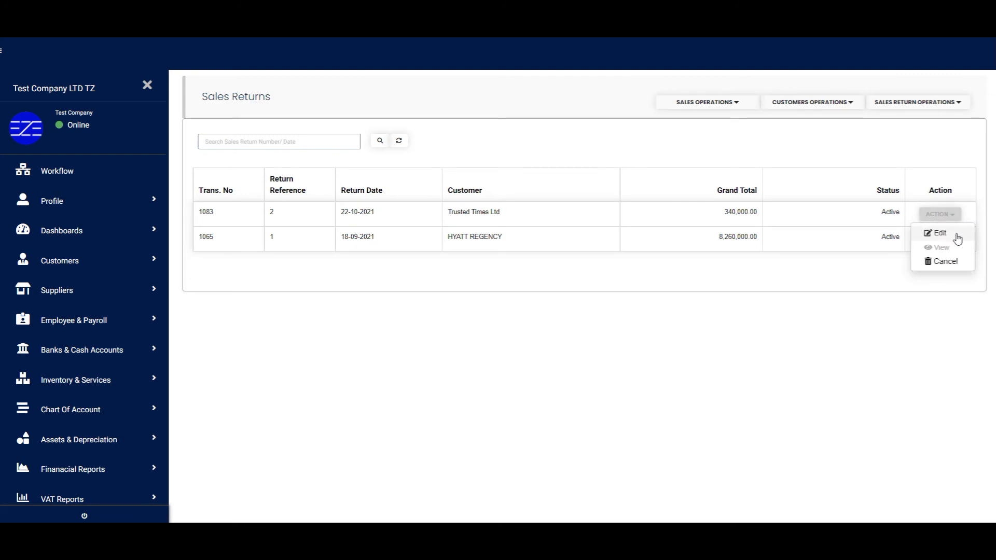
{"action": "left_click", "coordinate": [950, 248]}
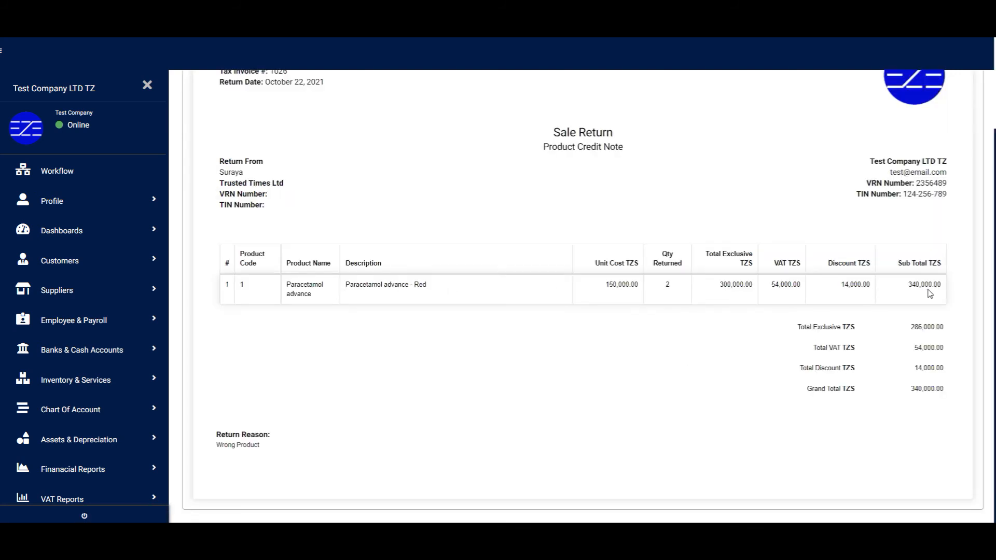
{"action": "left_click_drag", "start_coordinate": [907, 327], "coordinate": [956, 371]}
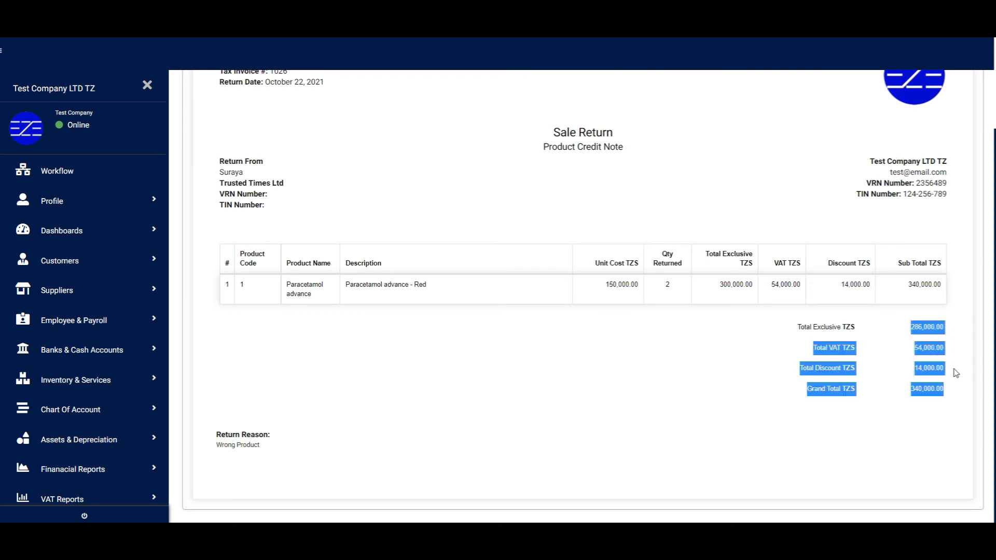
{"action": "left_click", "coordinate": [917, 368]}
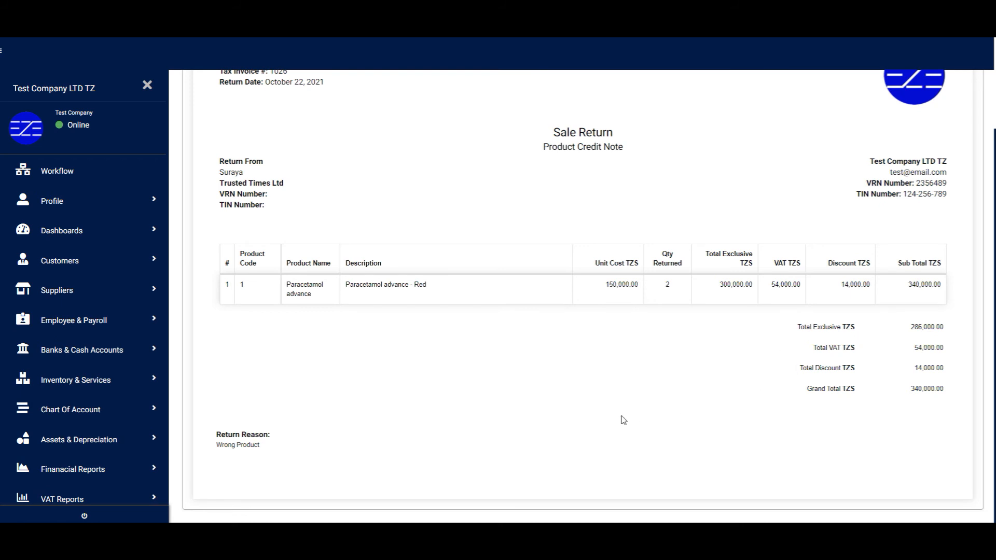
{"action": "scroll", "coordinate": [623, 420], "scroll_direction": "up", "scroll_amount": 3}
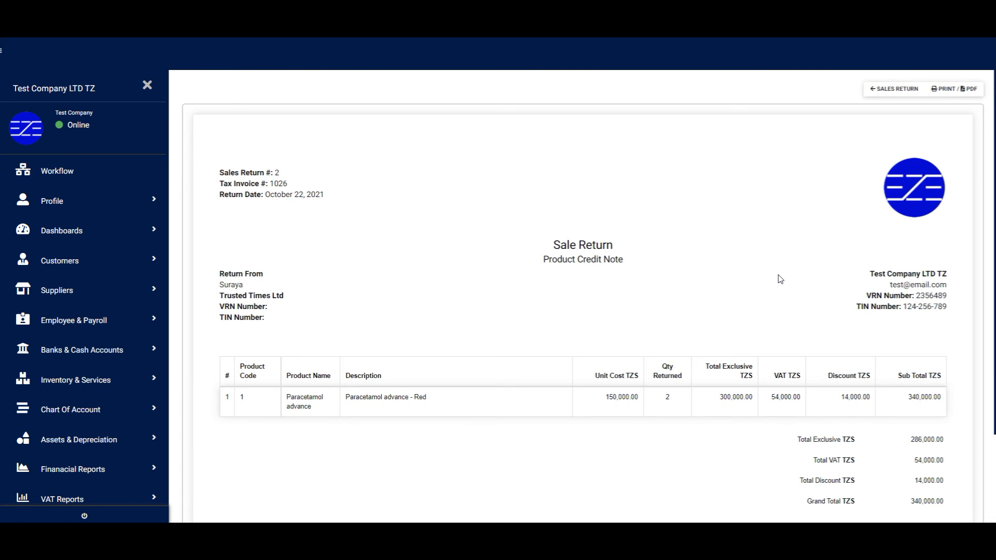
Step: Open sales return 1083 for editing and review its invoiced and previously returned quantities
{"action": "left_click", "coordinate": [947, 215]}
{"action": "left_click", "coordinate": [952, 234]}
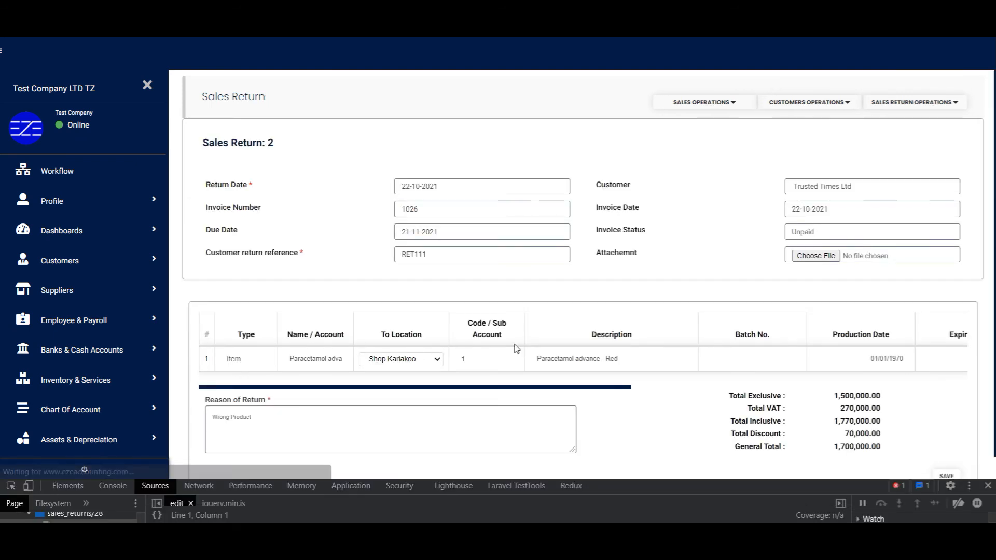
{"action": "scroll", "coordinate": [446, 390], "scroll_direction": "down", "scroll_amount": 1}
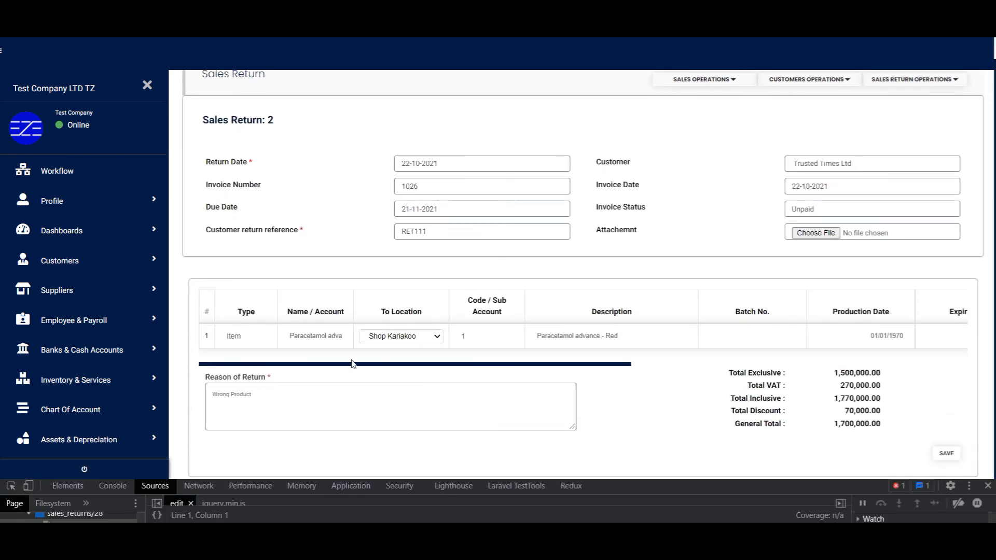
{"action": "left_click_drag", "start_coordinate": [340, 365], "coordinate": [673, 386]}
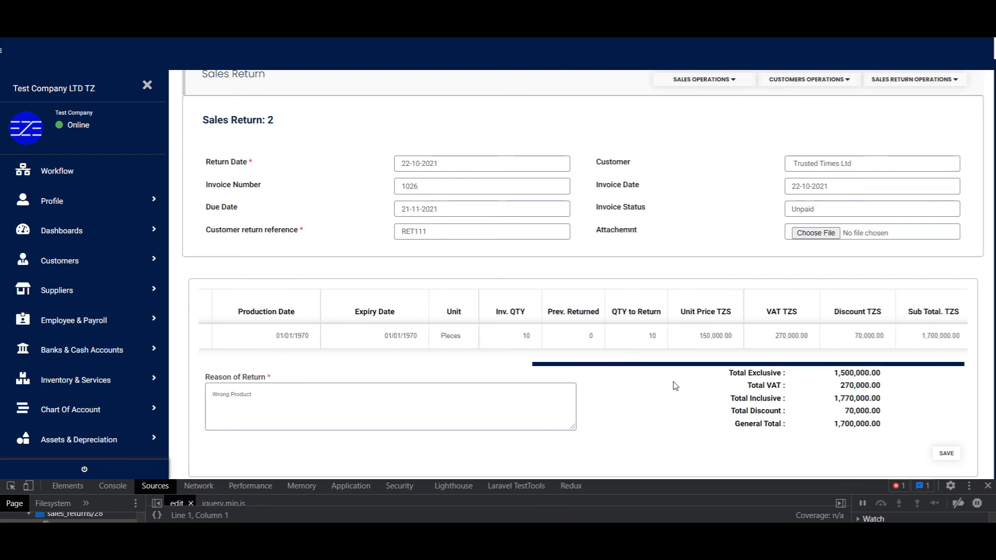
{"action": "double_click", "coordinate": [526, 336]}
{"action": "double_click", "coordinate": [591, 335]}
{"action": "left_click_drag", "start_coordinate": [608, 365], "coordinate": [656, 366]}
{"action": "double_click", "coordinate": [643, 336]}
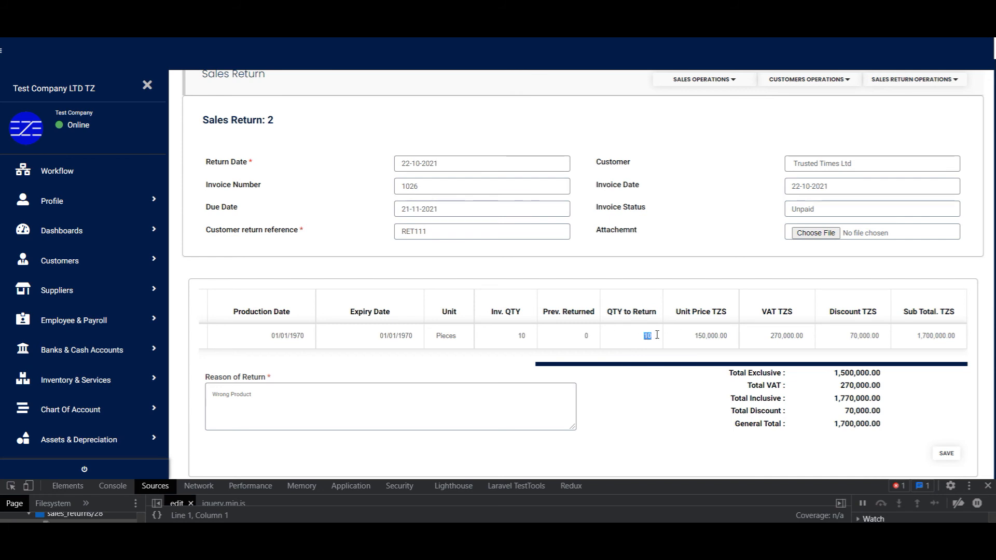
{"action": "key", "text": "Tab"}
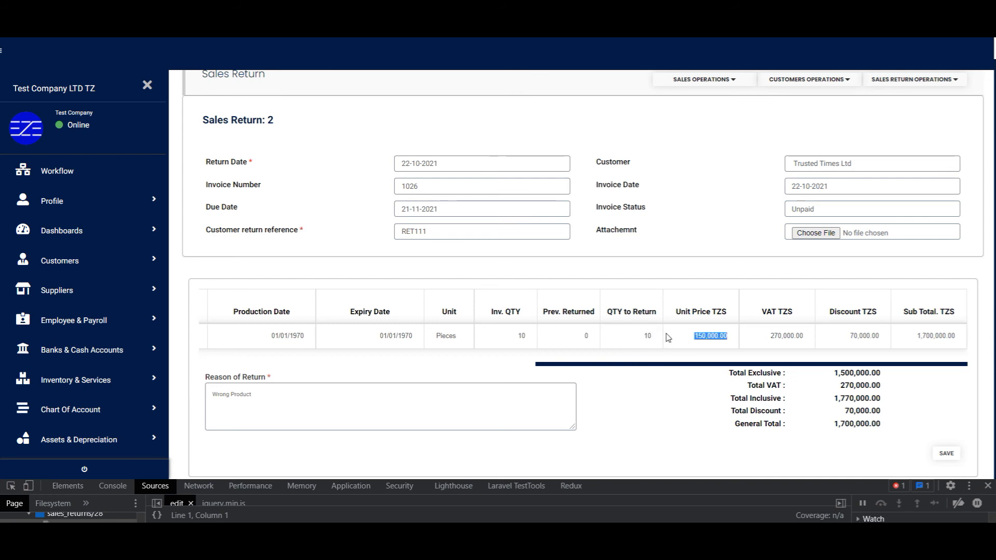
Step: Re-enter the quantity to return and save, making the return 3 pieces totalling 510,000
{"action": "double_click", "coordinate": [639, 336]}
{"action": "type", "text": "10"}
{"action": "key", "text": "Tab"}
{"action": "left_click", "coordinate": [641, 335]}
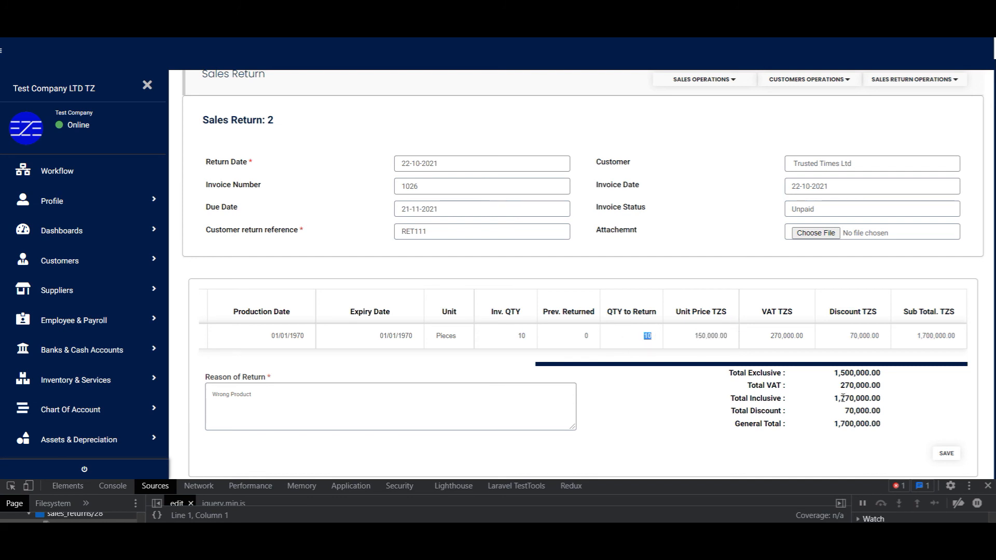
{"action": "type", "text": "2"}
{"action": "key", "text": "Tab"}
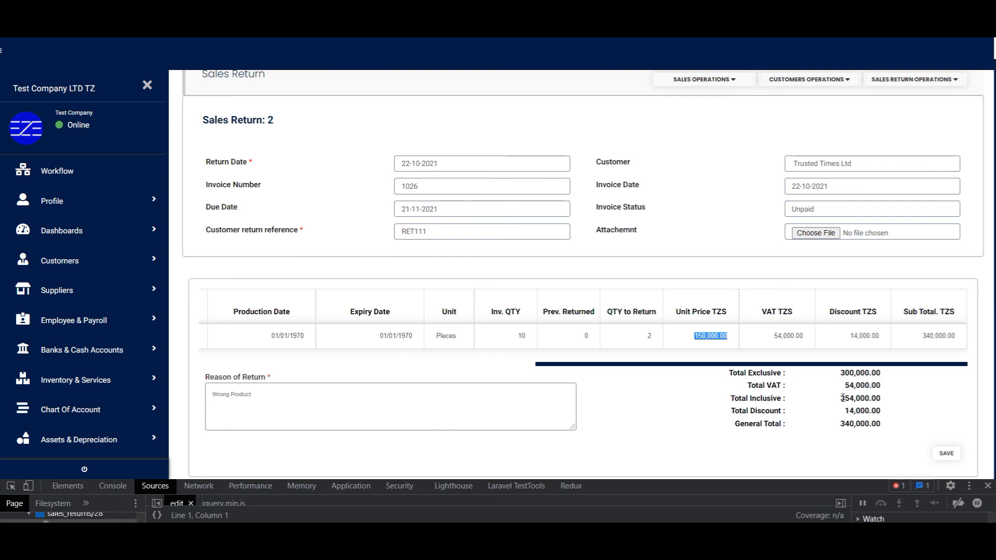
{"action": "left_click", "coordinate": [949, 453]}
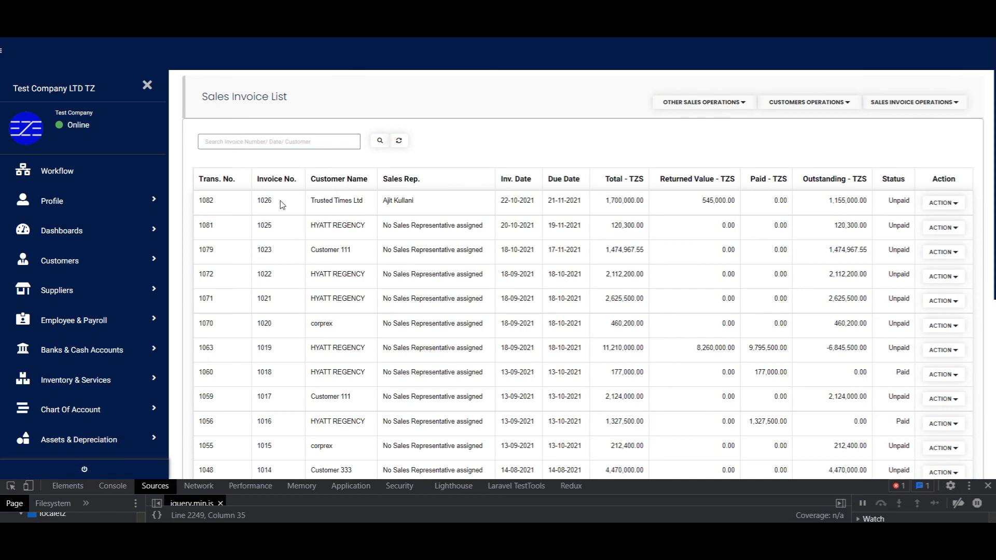
Step: Check invoice 1026's returned value and outstanding balance, then start Sales Return 3 against it
{"action": "left_click_drag", "start_coordinate": [695, 207], "coordinate": [719, 201]}
{"action": "left_click", "coordinate": [733, 206]}
{"action": "left_click_drag", "start_coordinate": [830, 207], "coordinate": [871, 204]}
{"action": "left_click", "coordinate": [943, 203]}
{"action": "left_click", "coordinate": [949, 243]}
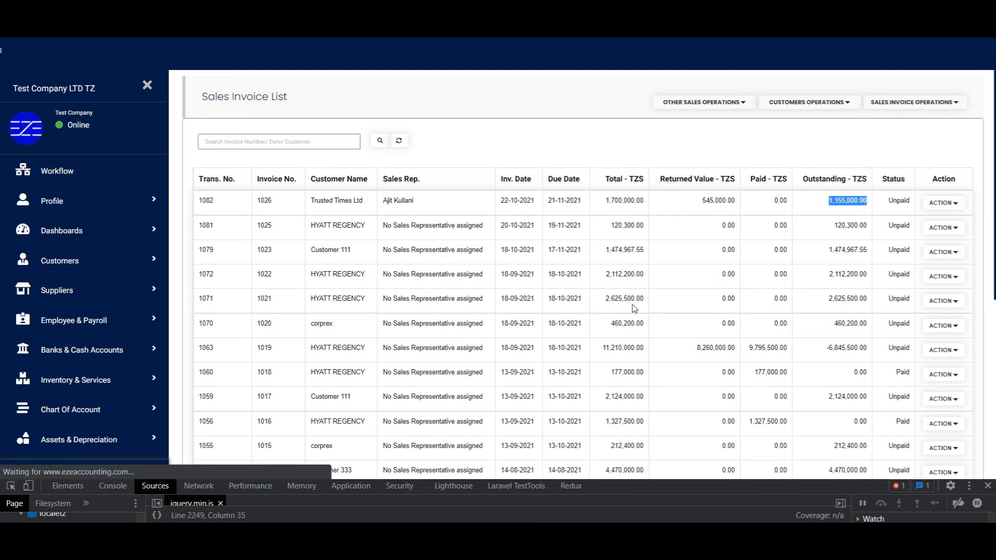
{"action": "left_click_drag", "start_coordinate": [578, 367], "coordinate": [831, 371]}
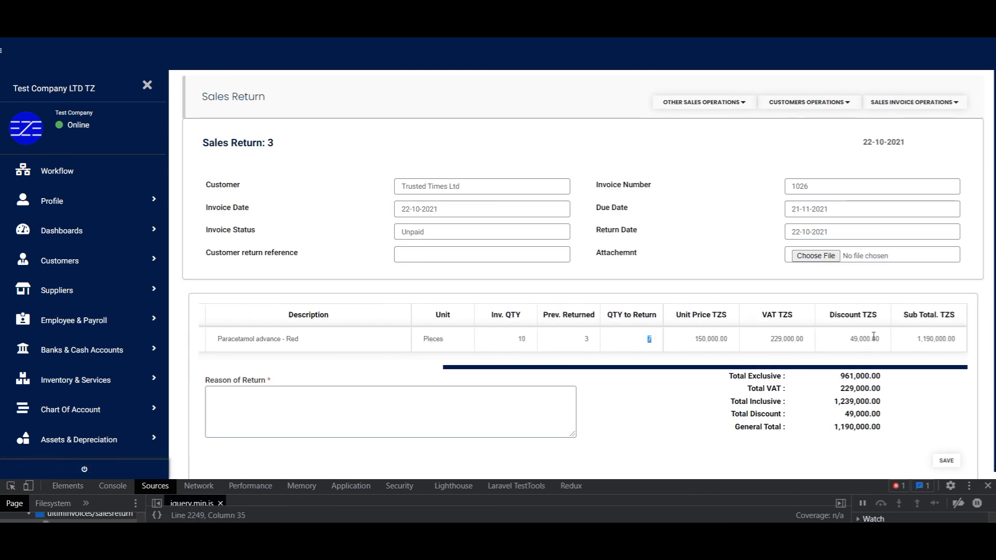
Step: Set the quantity to return to 1 piece, worth 170,000
{"action": "type", "text": "2"}
{"action": "key", "text": "Tab"}
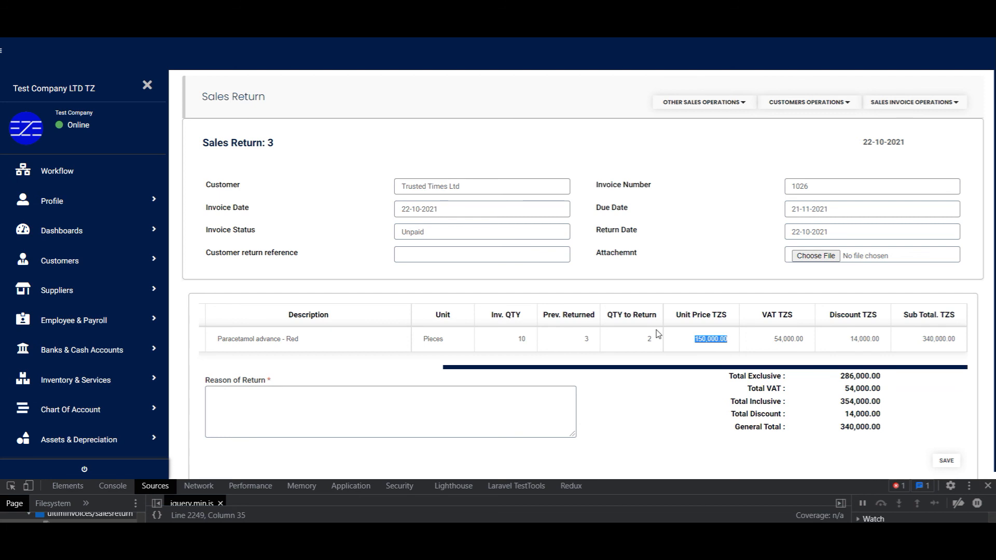
{"action": "key", "text": "shift+Tab"}
{"action": "type", "text": "3"}
{"action": "key", "text": "Tab"}
{"action": "key", "text": "Tab"}
{"action": "key", "text": "Tab"}
{"action": "left_click", "coordinate": [821, 442]}
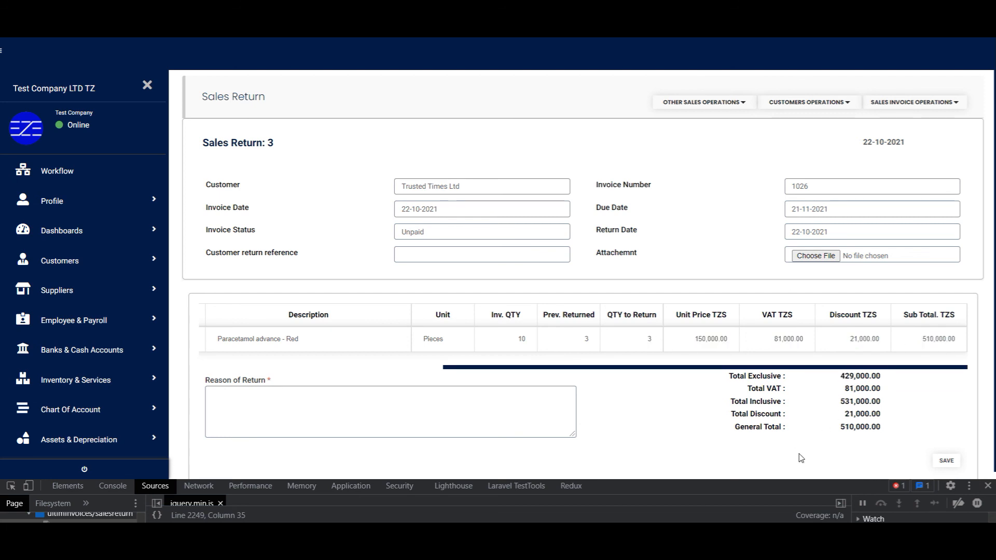
{"action": "left_click", "coordinate": [258, 435]}
{"action": "left_click", "coordinate": [647, 337]}
{"action": "type", "text": "1"}
{"action": "key", "text": "Tab"}
{"action": "key", "text": "Tab"}
{"action": "key", "text": "Tab"}
Step: Enter the reason 'an other wrong product' and the customer return reference, then save
{"action": "left_click", "coordinate": [382, 398]}
{"action": "type", "text": "an other wrong product found"}
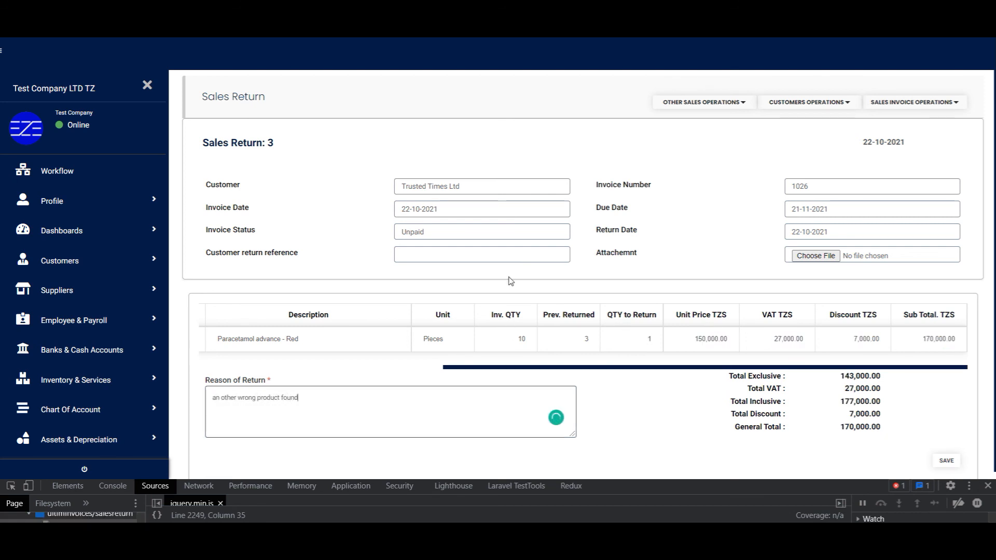
{"action": "left_click", "coordinate": [498, 254]}
{"action": "type", "text": "RET123"}
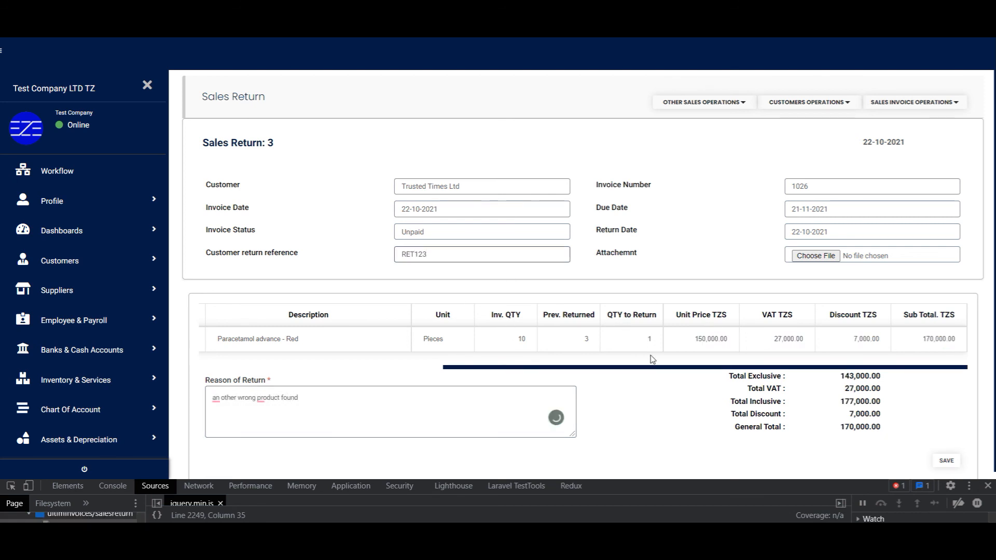
{"action": "left_click", "coordinate": [947, 461]}
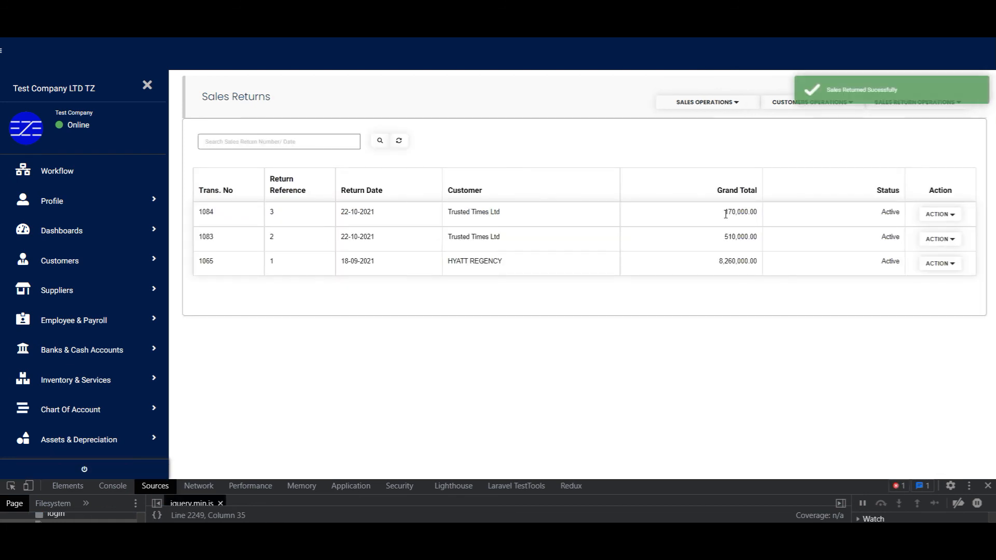
Step: Check the grand totals of the new return and the updated return 2
{"action": "double_click", "coordinate": [729, 216]}
{"action": "double_click", "coordinate": [732, 238]}
{"action": "left_click", "coordinate": [987, 485]}
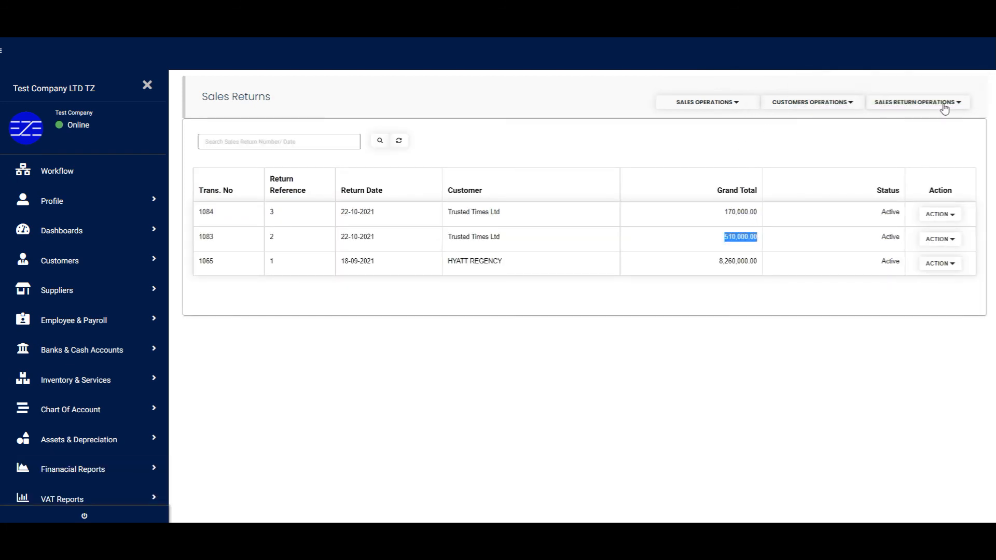
Step: Go to Sales Operations > Sales Invoices and confirm 1026 shows 680,000.00 returned, 1,020,000.00 outstanding
{"action": "left_click", "coordinate": [747, 107]}
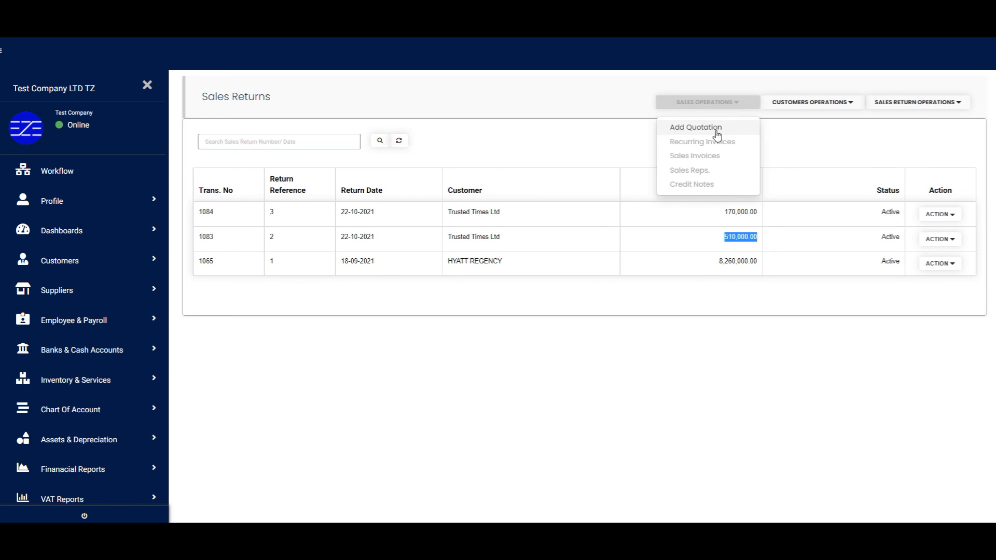
{"action": "left_click", "coordinate": [712, 156]}
{"action": "double_click", "coordinate": [731, 201]}
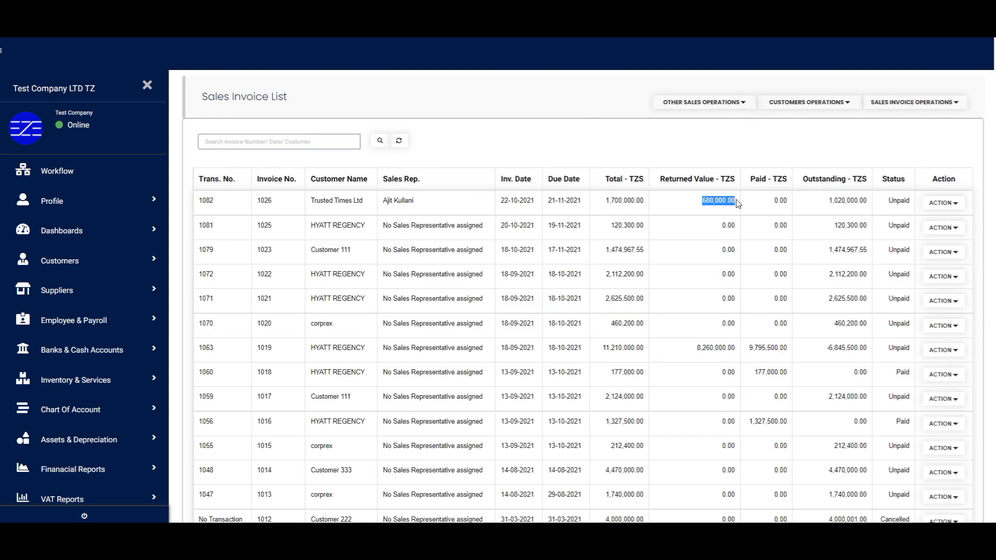
{"action": "left_click", "coordinate": [701, 206]}
{"action": "left_click_drag", "start_coordinate": [704, 202], "coordinate": [737, 201]}
{"action": "left_click_drag", "start_coordinate": [827, 201], "coordinate": [868, 202]}
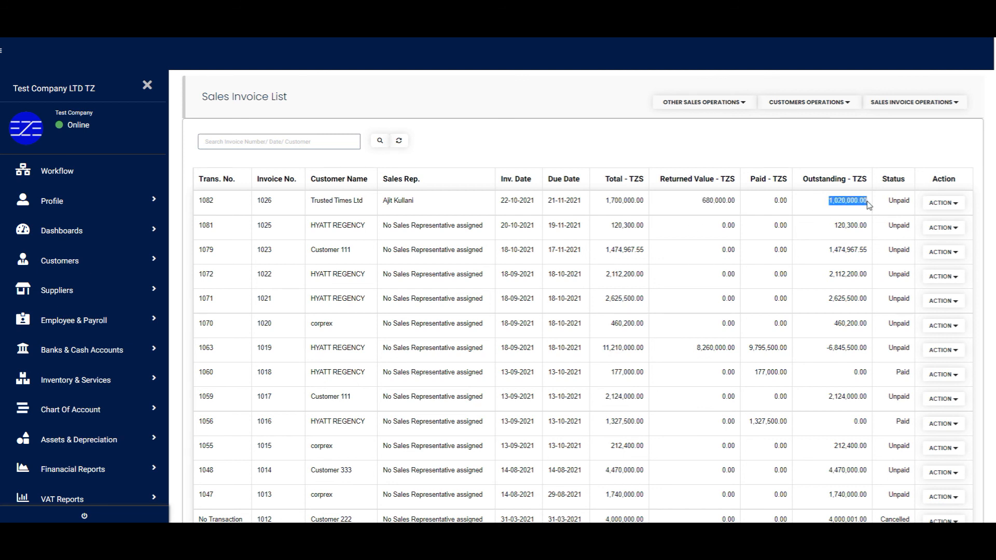
{"action": "left_click", "coordinate": [801, 206]}
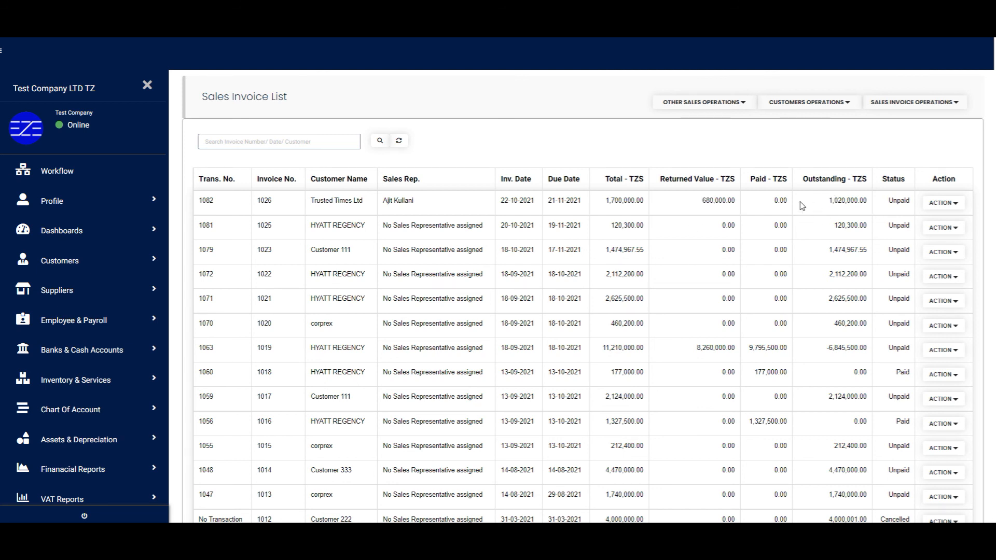